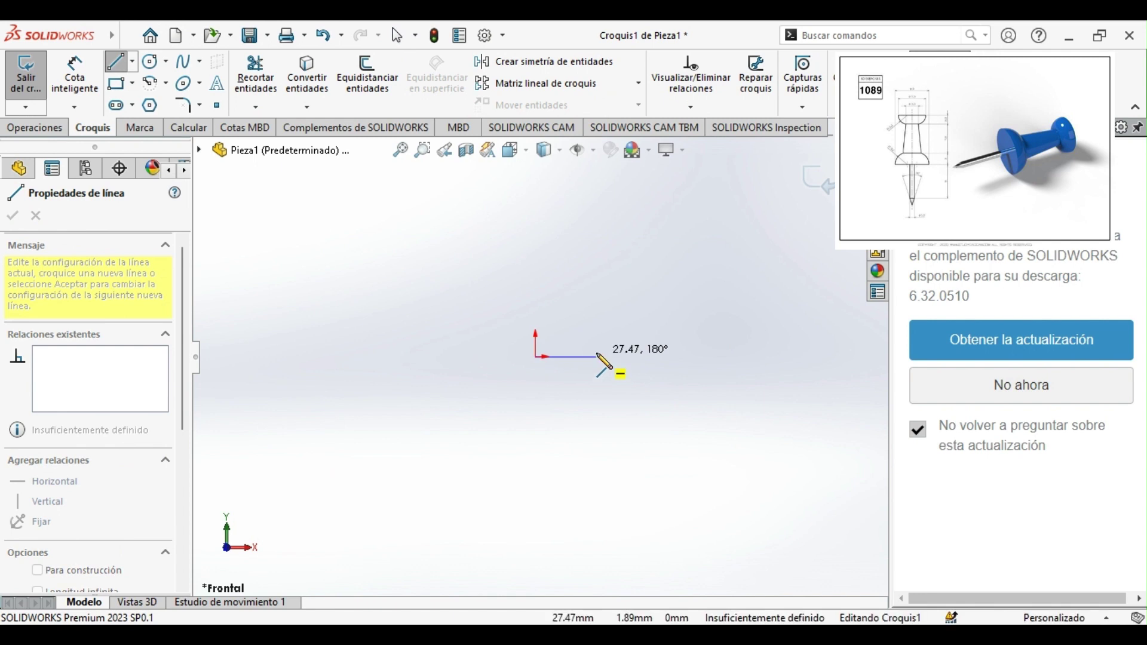
- Draw a horizontal line from the origin toward positive X and set its length to 3.65 mm
{"action": "left_click", "coordinate": [596, 357]}
{"action": "key", "text": "Escape"}
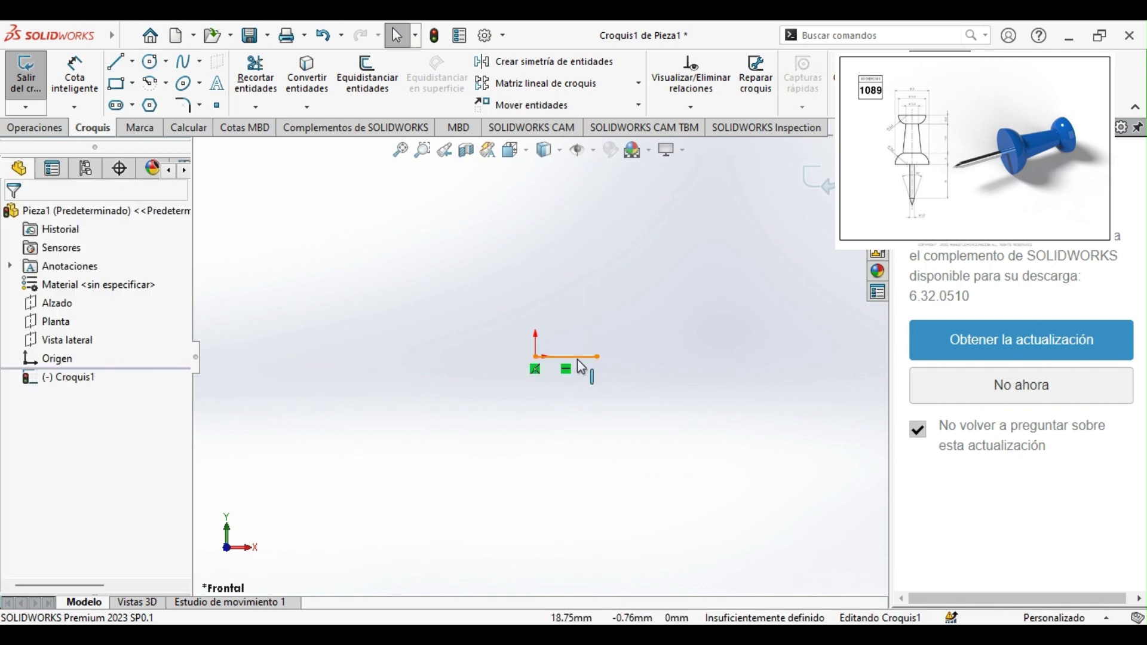
{"action": "left_click", "coordinate": [583, 357]}
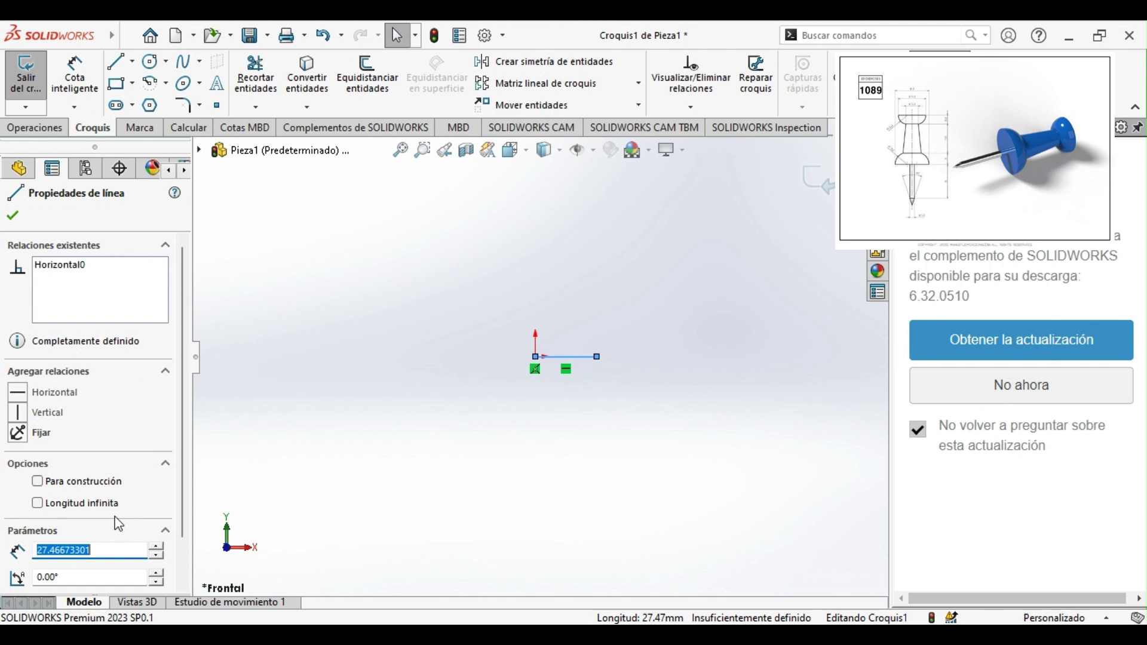
{"action": "type", "text": "3.65"}
{"action": "key", "text": "Return"}
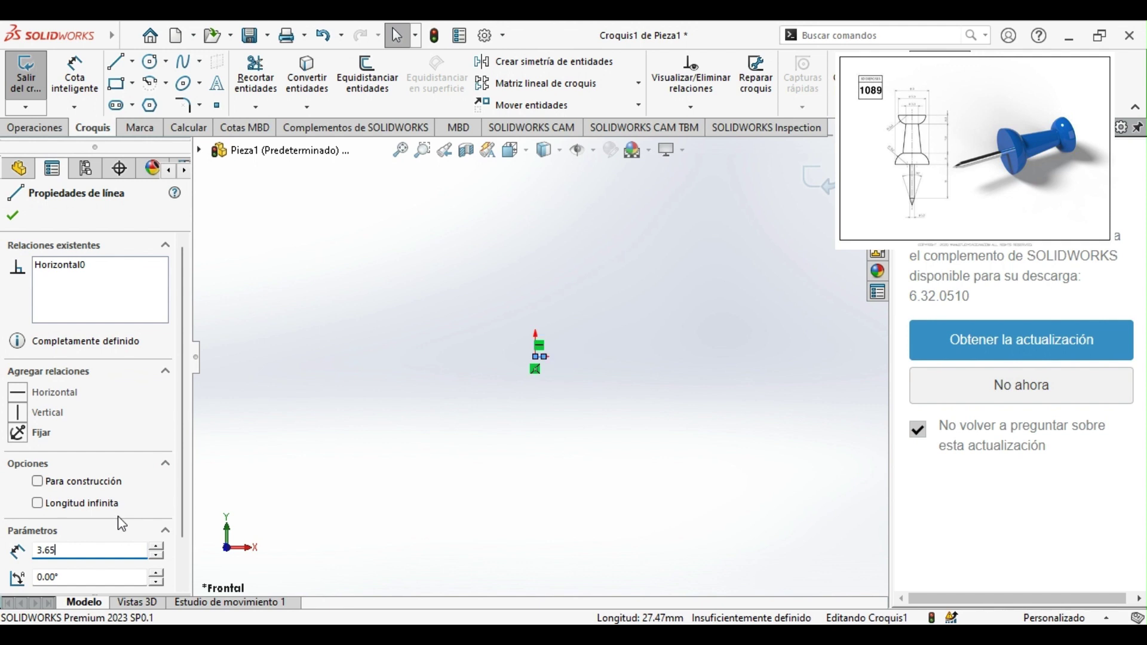
{"action": "scroll", "coordinate": [550, 366], "scroll_direction": "down", "scroll_amount": 5}
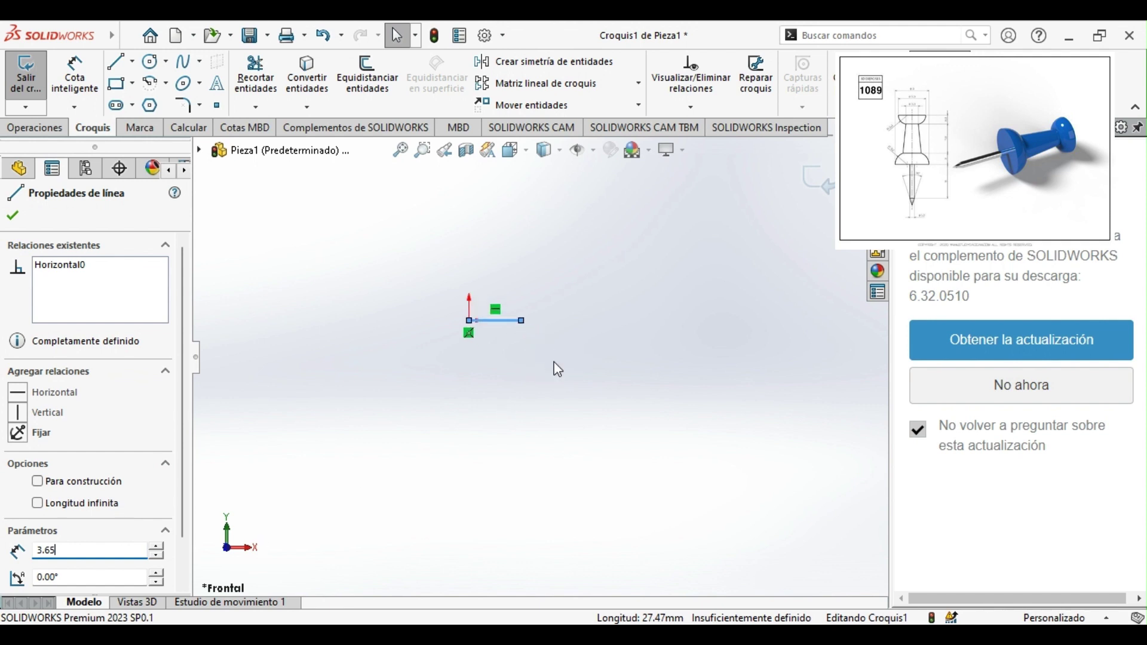
{"action": "left_click", "coordinate": [617, 366]}
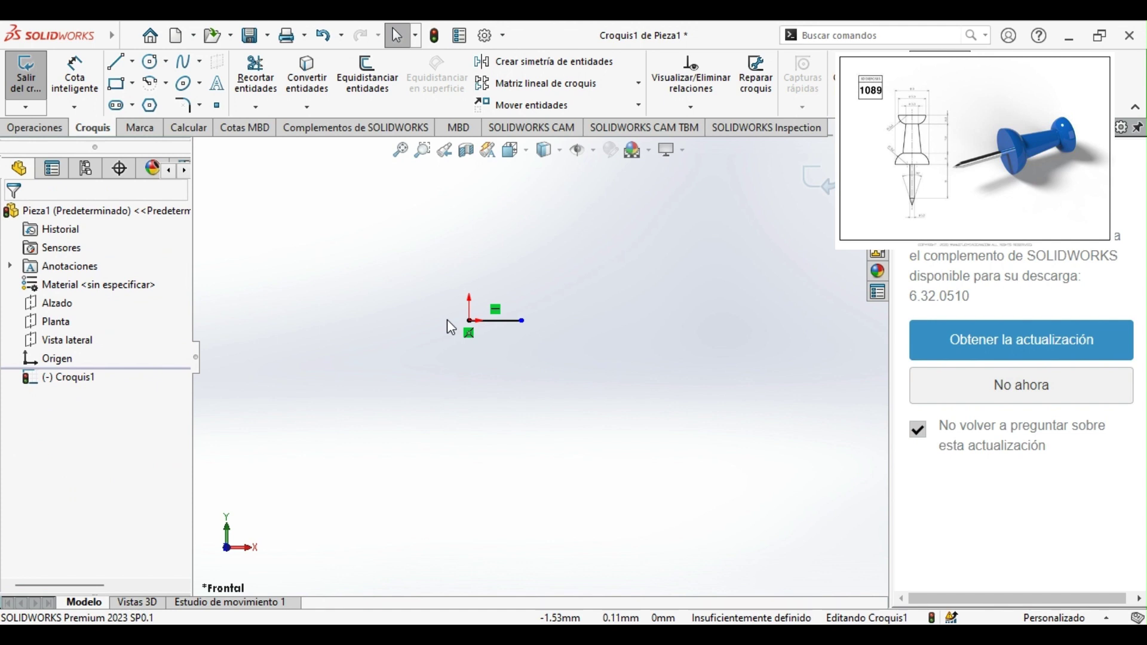
- Sketch a second horizontal line about 5.64 mm long below the first, starting vertically beneath the origin
{"action": "left_click", "coordinate": [117, 62]}
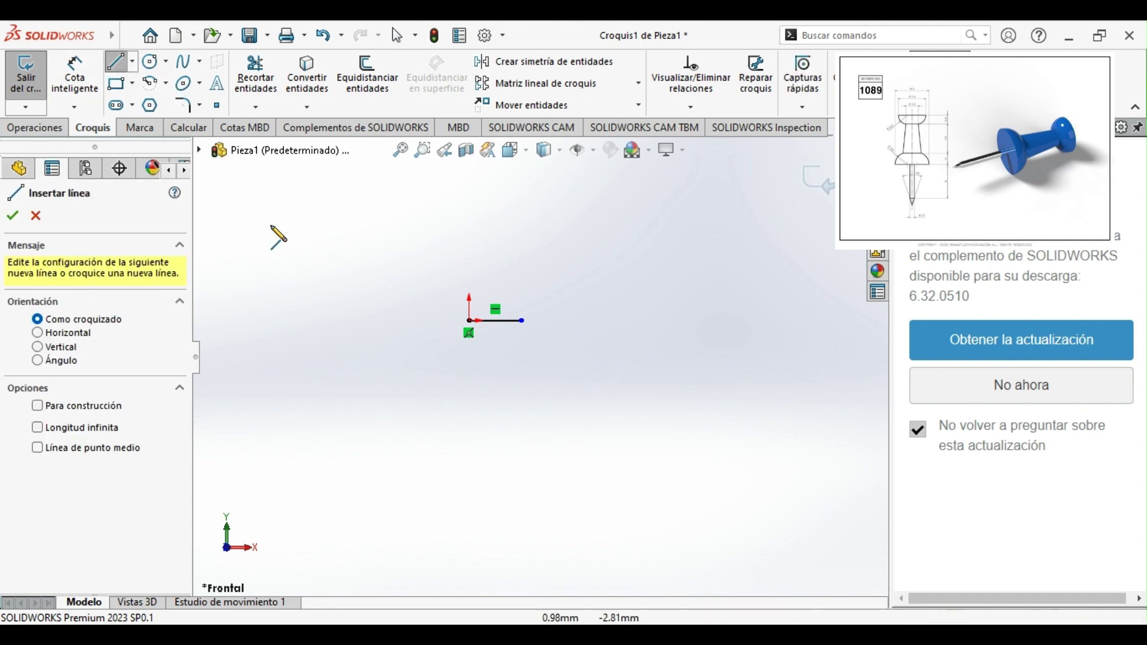
{"action": "left_click", "coordinate": [469, 362]}
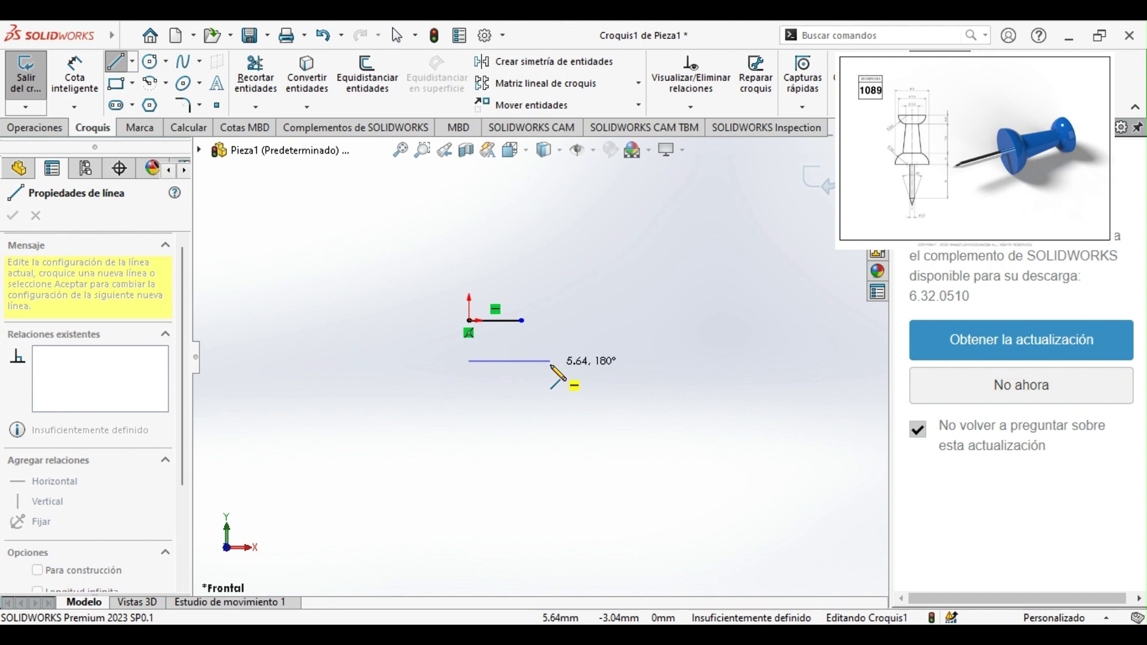
{"action": "left_click", "coordinate": [553, 362]}
{"action": "key", "text": "Escape"}
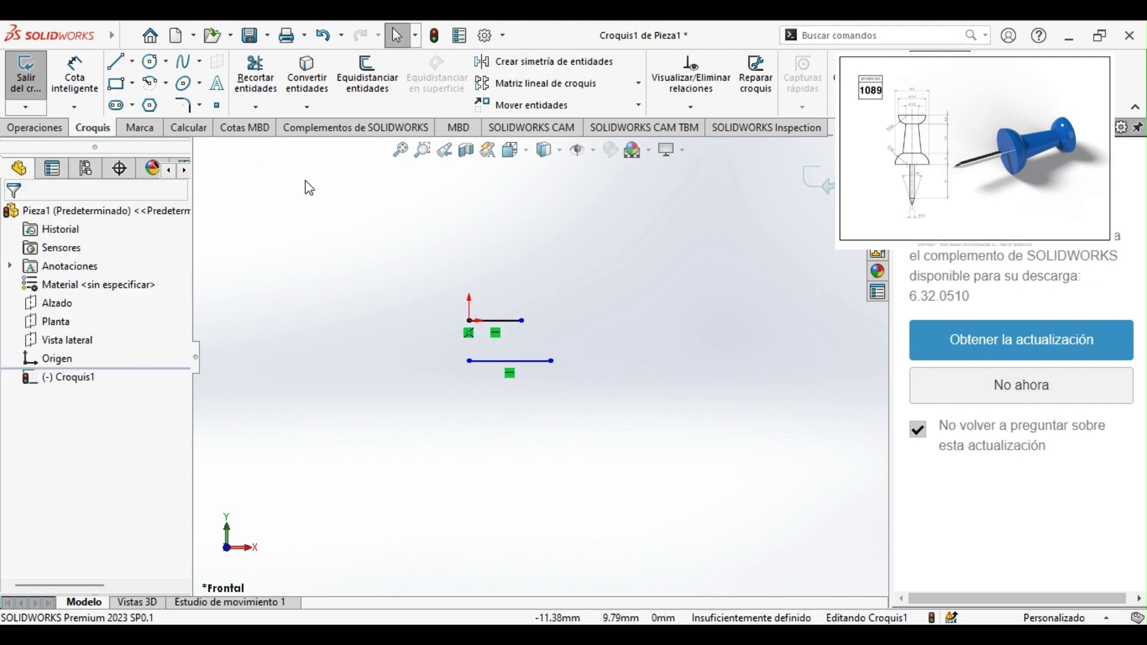
- Connect the origin to the start of the lower horizontal line with a vertical line and set its length to 2.30 mm
{"action": "left_click", "coordinate": [117, 61]}
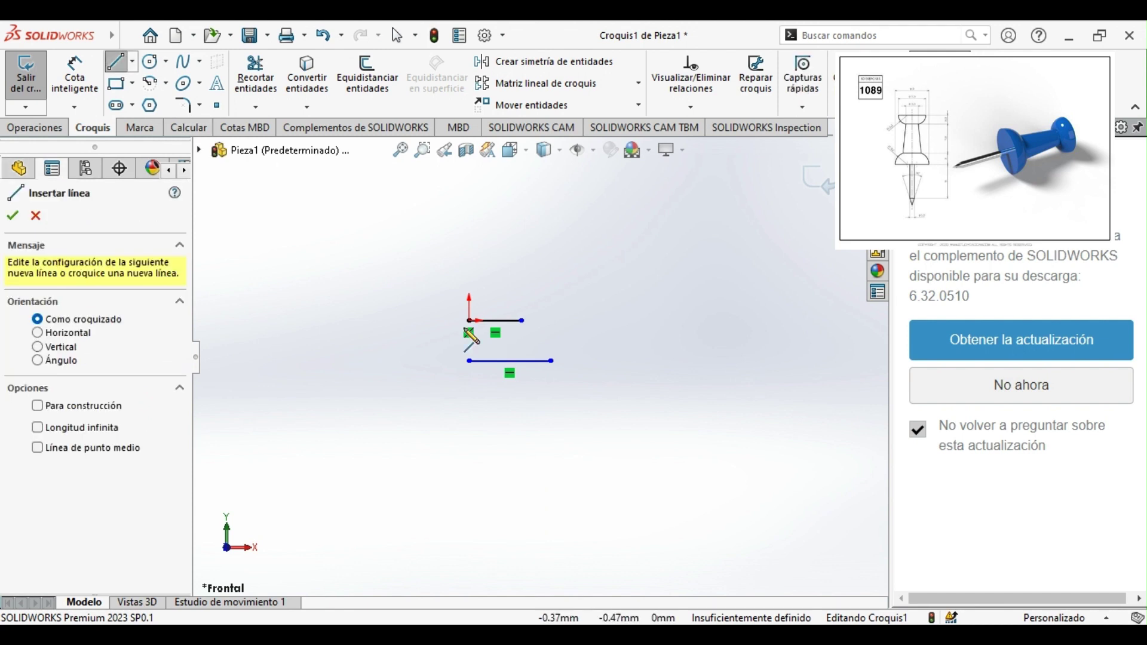
{"action": "left_click", "coordinate": [470, 322]}
{"action": "left_click", "coordinate": [470, 361]}
{"action": "key", "text": "Escape"}
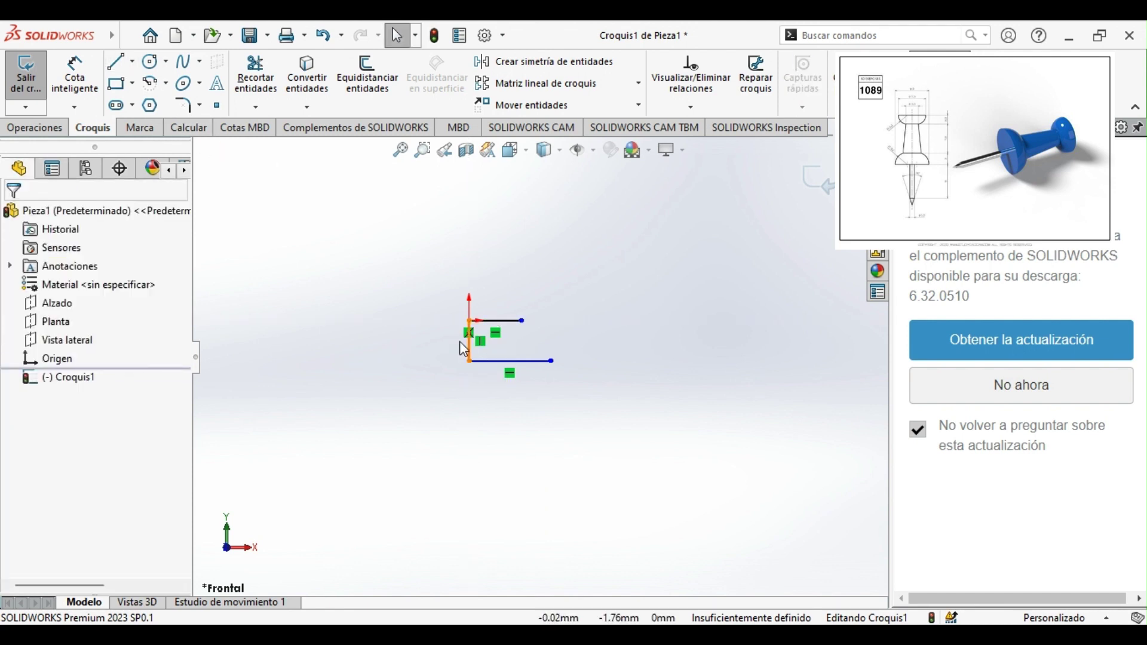
{"action": "left_click", "coordinate": [470, 347]}
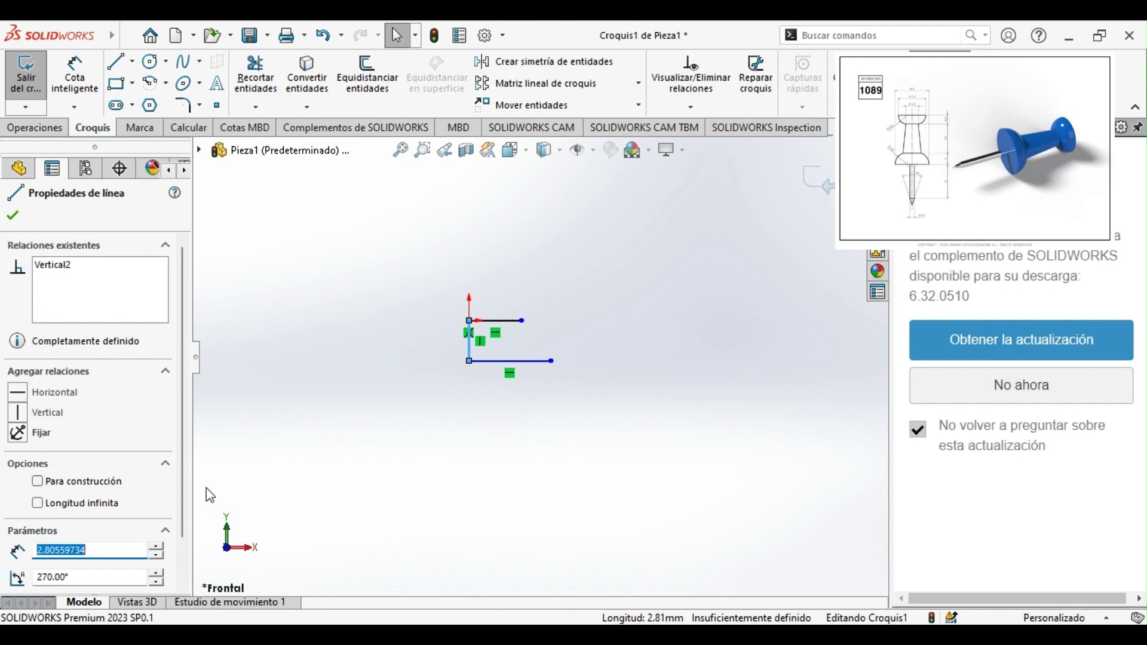
{"action": "type", "text": "2.30"}
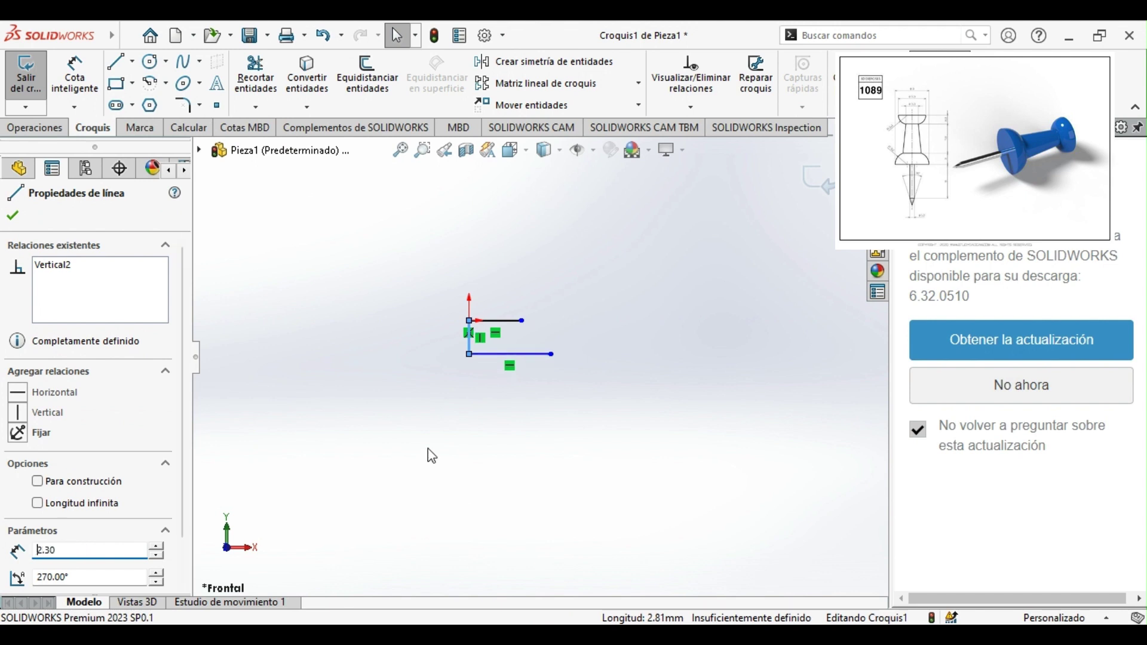
- Set the lower horizontal line's length to 1.65 mm
{"action": "left_click", "coordinate": [511, 354]}
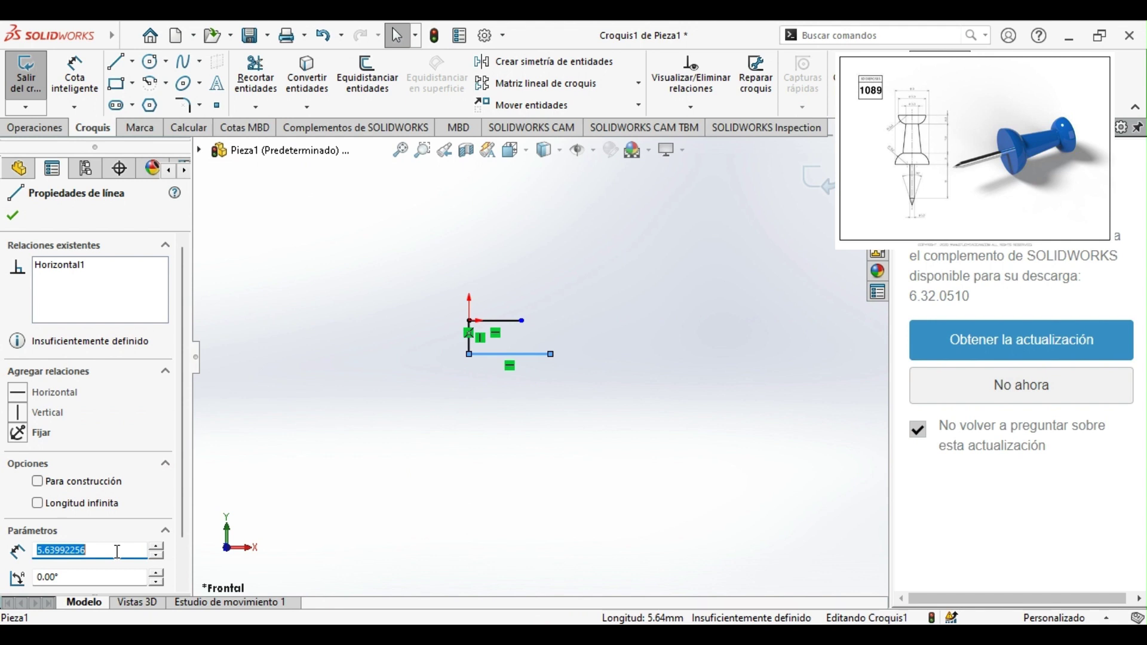
{"action": "type", "text": "1.65"}
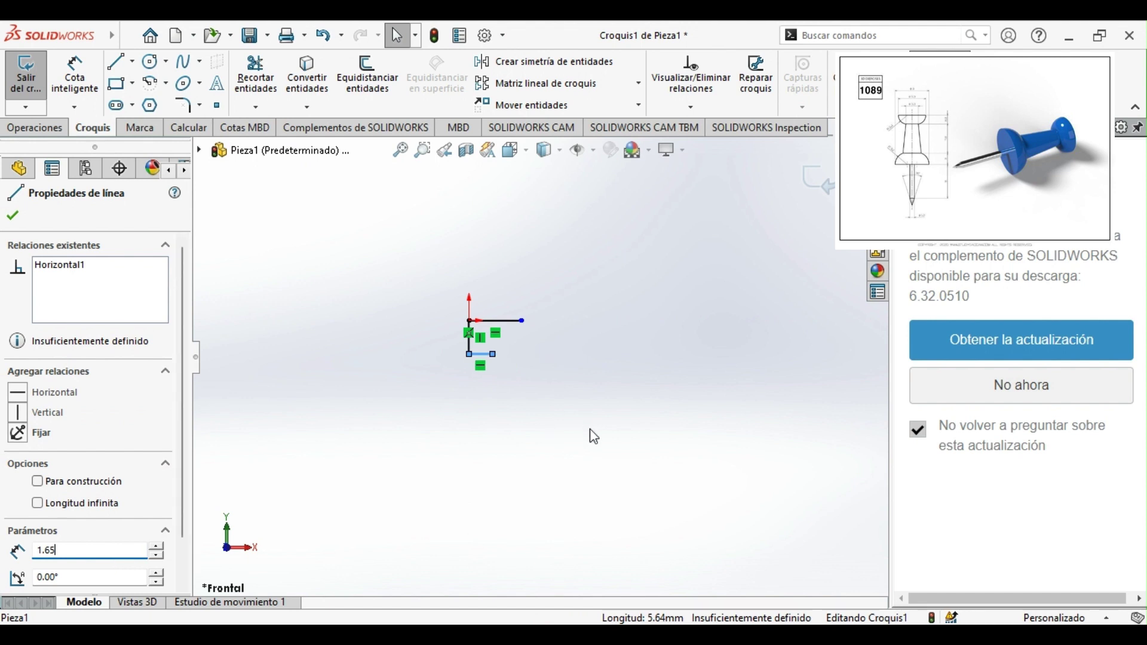
{"action": "left_click", "coordinate": [590, 438]}
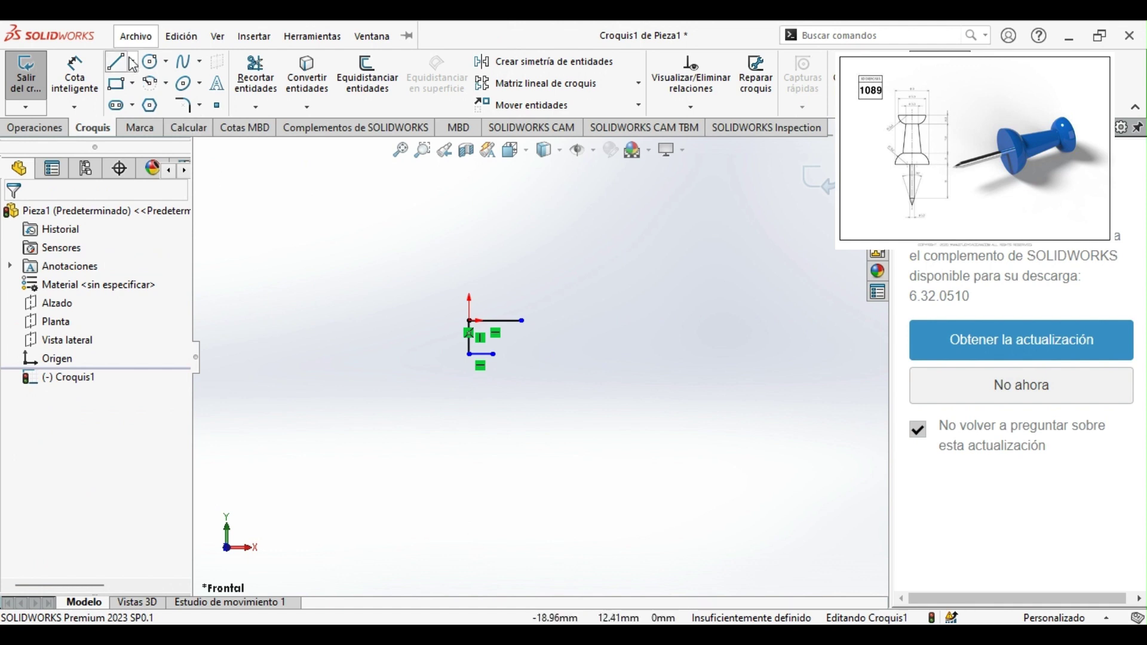
- Draw a spline from the outer end of the upper line through the lower line's outer end to its midpoint
{"action": "left_click", "coordinate": [186, 62]}
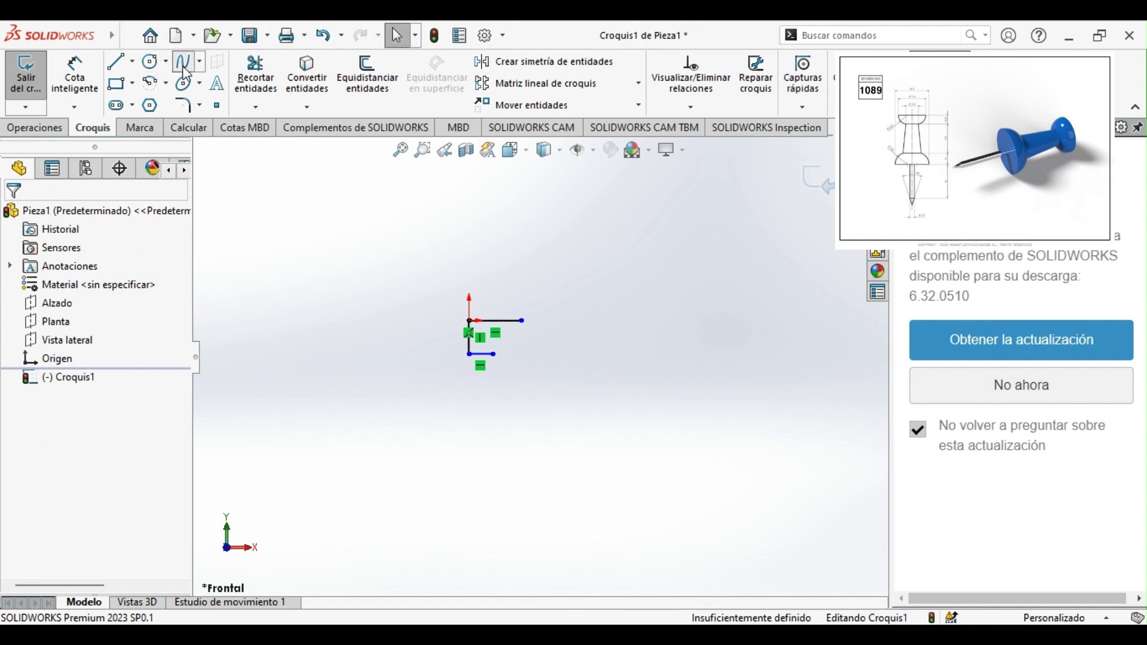
{"action": "left_click", "coordinate": [524, 321]}
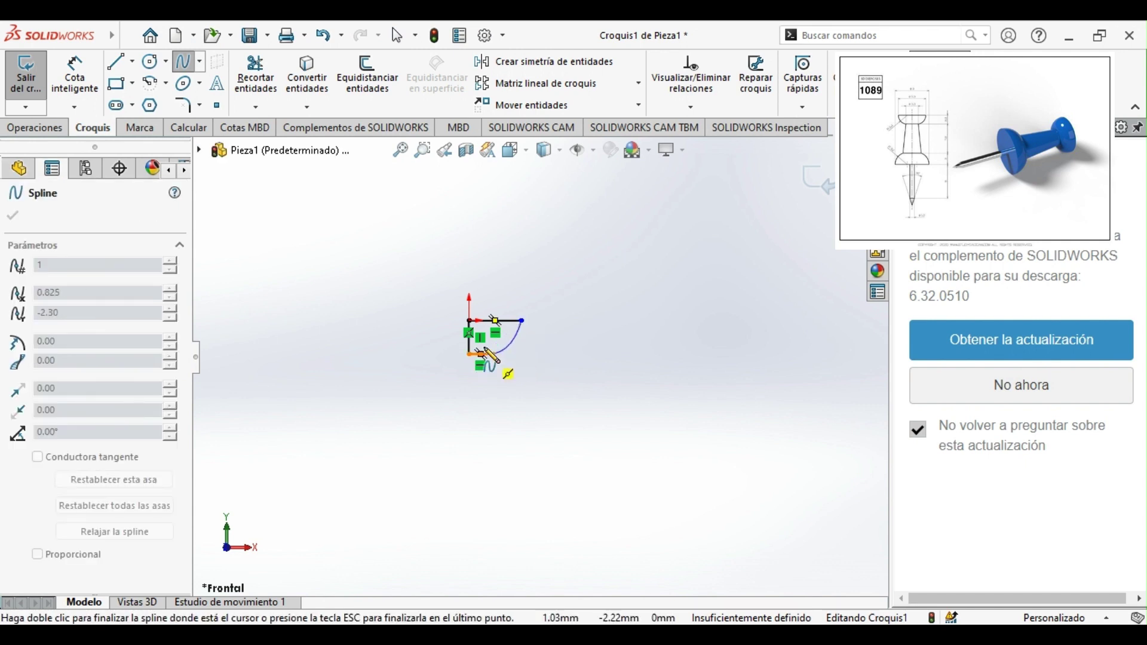
{"action": "double_click", "coordinate": [481, 354]}
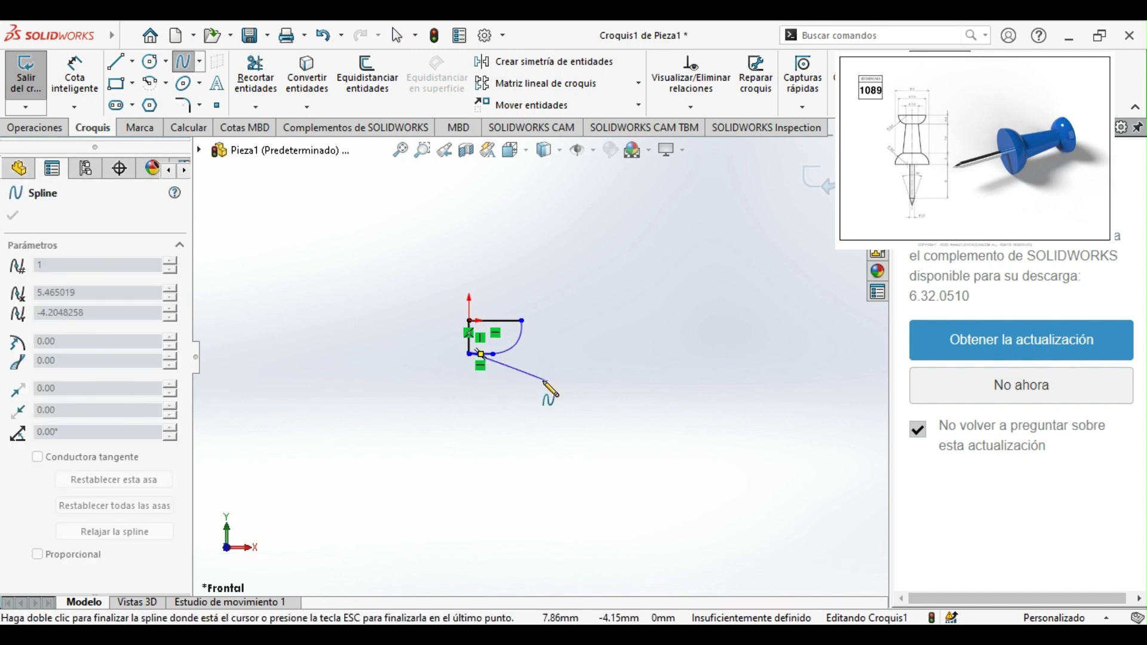
{"action": "key", "text": "Escape"}
- Trim away the surplus spline piece beneath the lower horizontal line so the profile closes at that line's outer end
{"action": "scroll", "coordinate": [502, 353], "scroll_direction": "down", "scroll_amount": 8}
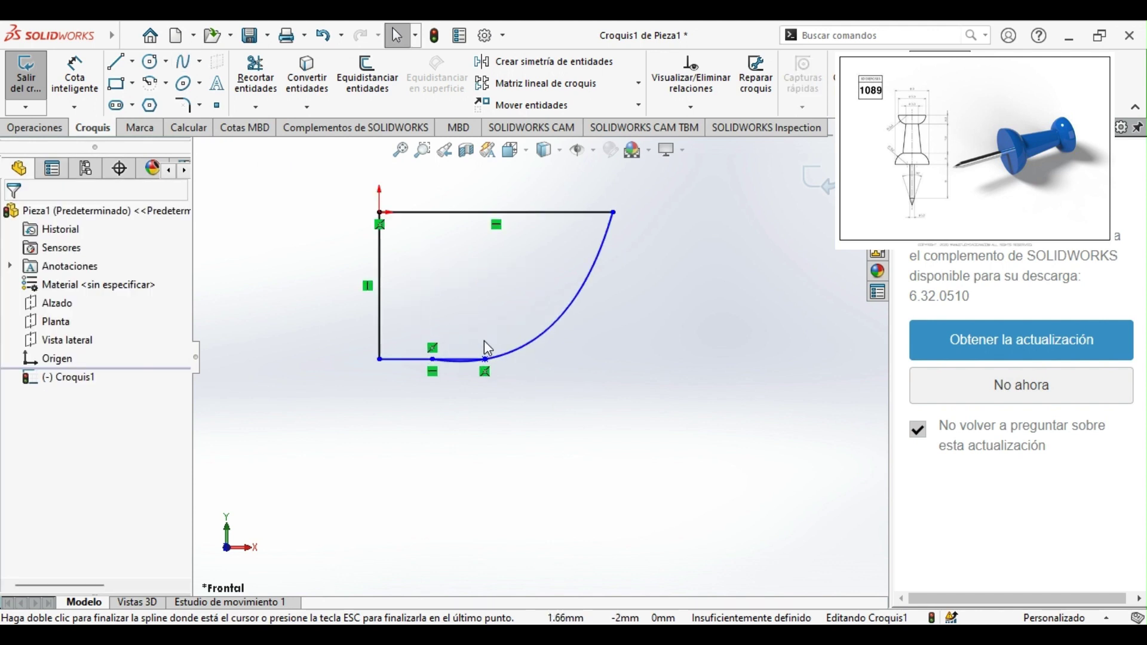
{"action": "left_click", "coordinate": [256, 74]}
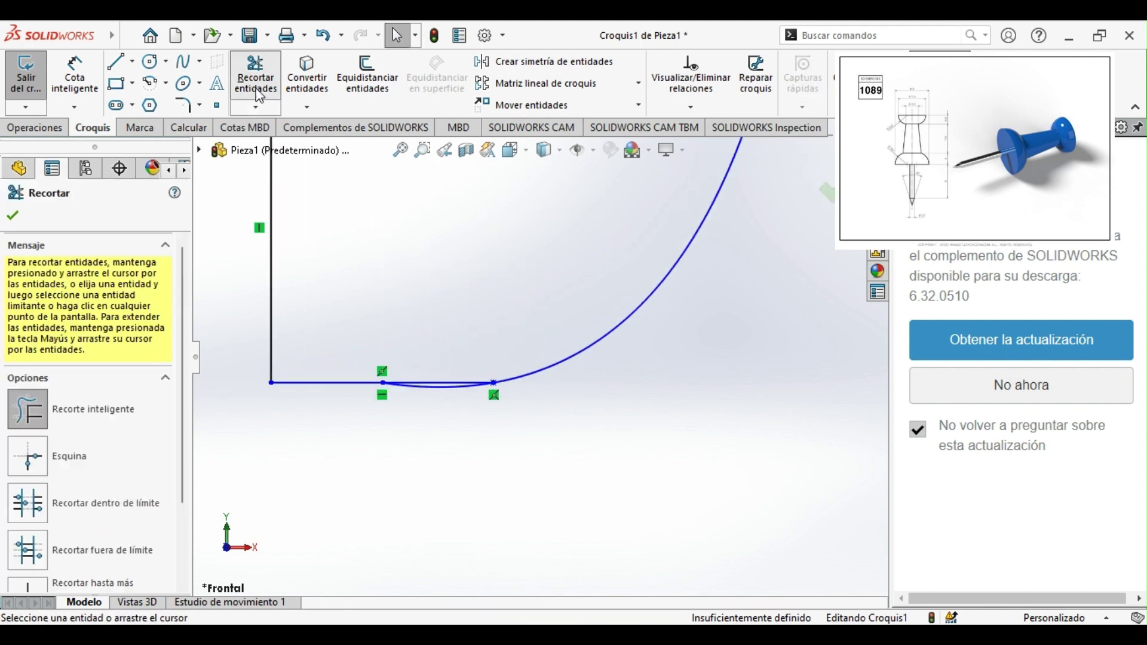
{"action": "left_click_drag", "start_coordinate": [438, 407], "coordinate": [435, 389]}
{"action": "scroll", "coordinate": [517, 419], "scroll_direction": "up", "scroll_amount": 5}
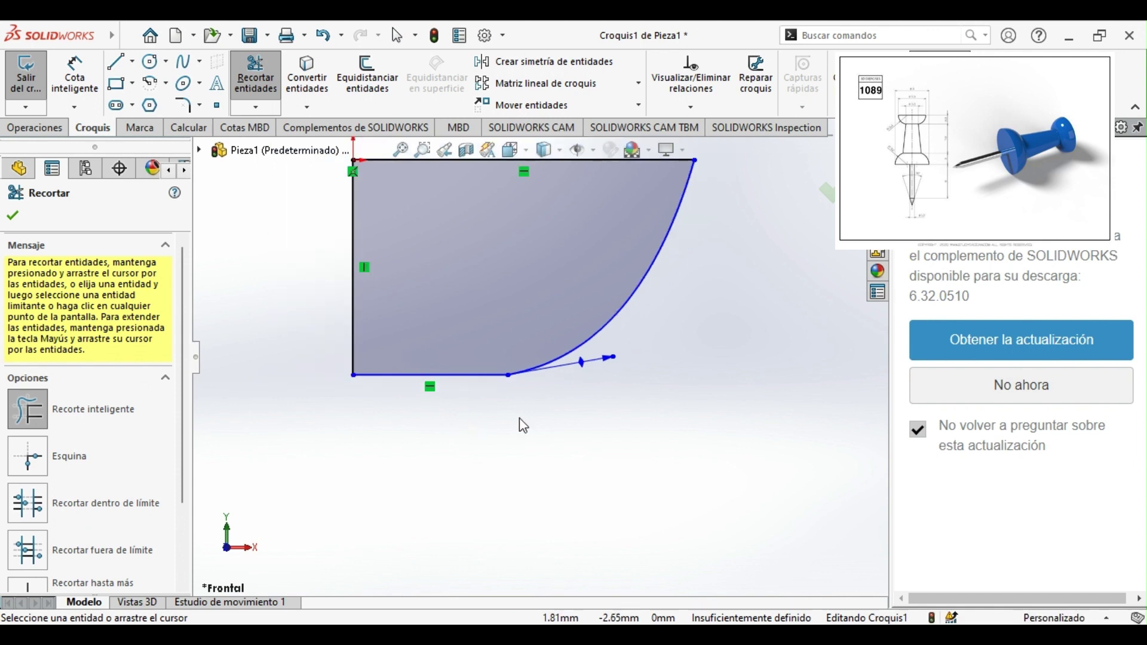
- Draw a vertical line down from the lower end of the short vertical edge and set its length to 7.80 mm
{"action": "scroll", "coordinate": [564, 346], "scroll_direction": "up", "scroll_amount": 1}
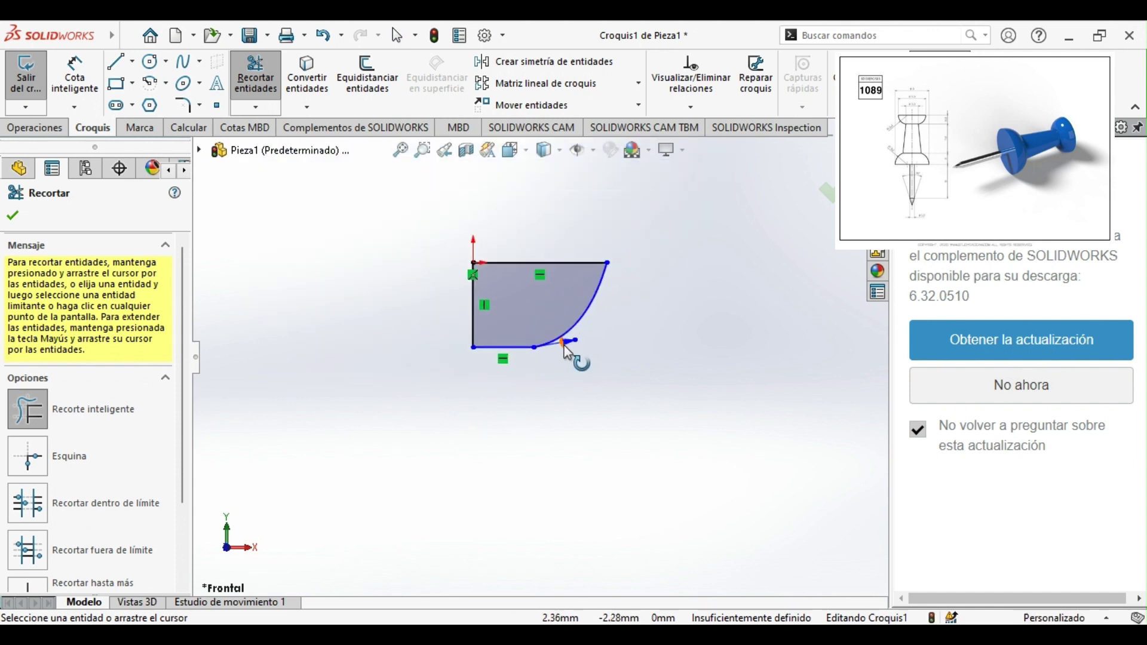
{"action": "left_click", "coordinate": [116, 61]}
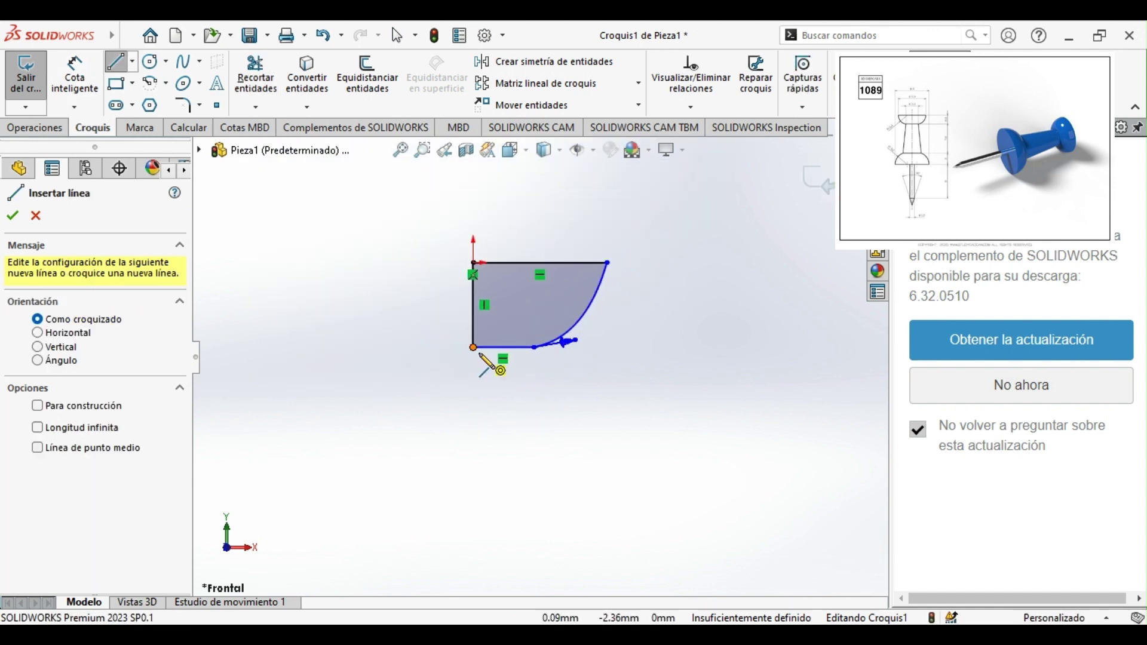
{"action": "left_click", "coordinate": [473, 347]}
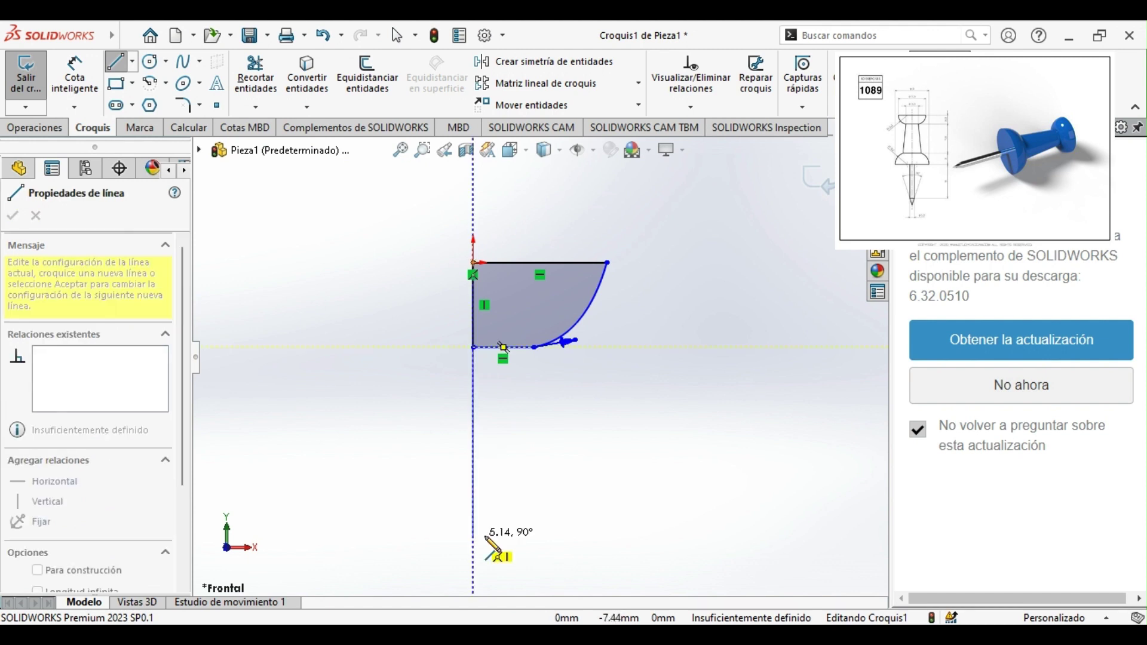
{"action": "left_click", "coordinate": [473, 537]}
{"action": "key", "text": "Escape"}
{"action": "key", "text": "Escape"}
{"action": "left_click", "coordinate": [480, 422]}
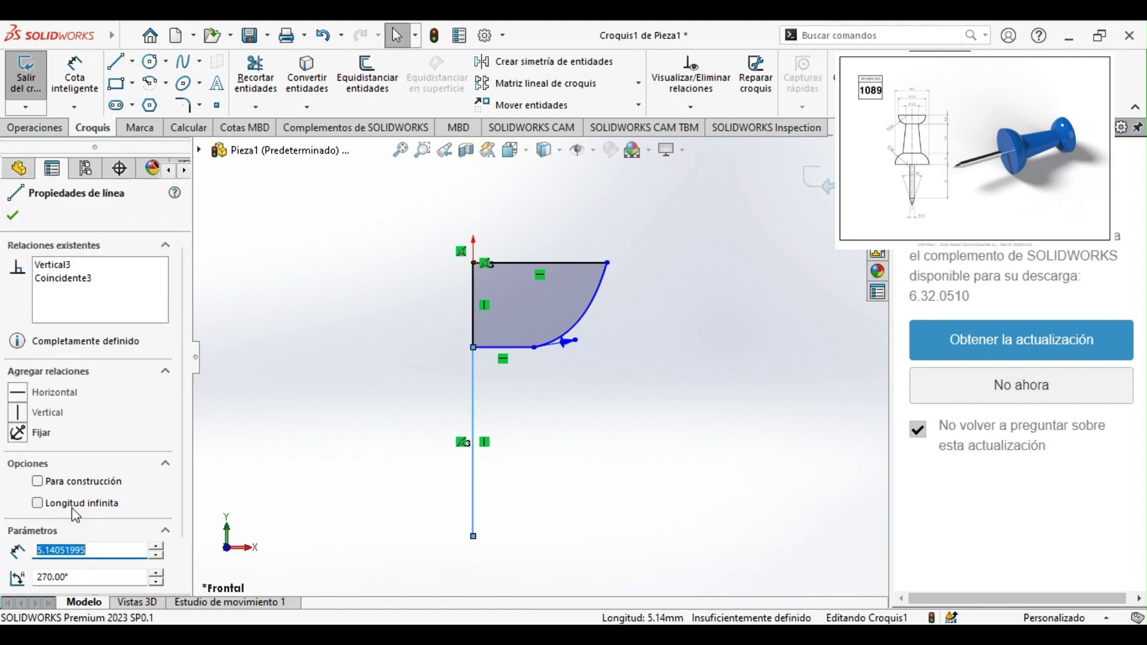
{"action": "type", "text": "7.80"}
{"action": "key", "text": "Return"}
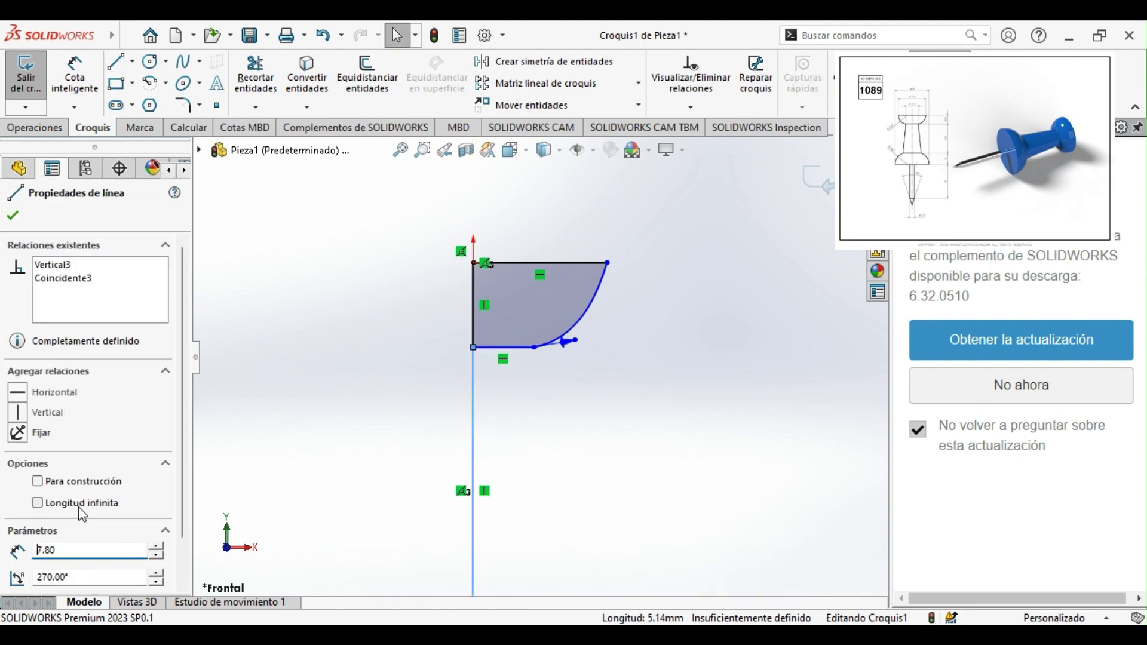
{"action": "scroll", "coordinate": [320, 441], "scroll_direction": "down", "scroll_amount": 3}
{"action": "scroll", "coordinate": [466, 405], "scroll_direction": "up", "scroll_amount": 3}
{"action": "scroll", "coordinate": [499, 402], "scroll_direction": "up", "scroll_amount": 3}
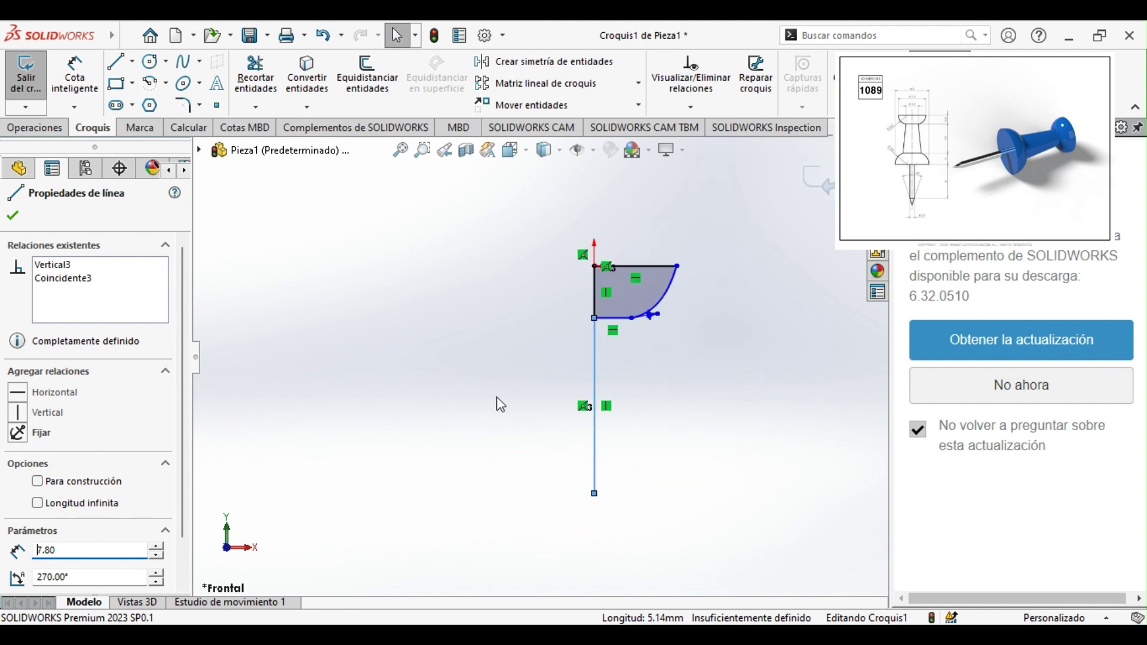
{"action": "left_click", "coordinate": [501, 405]}
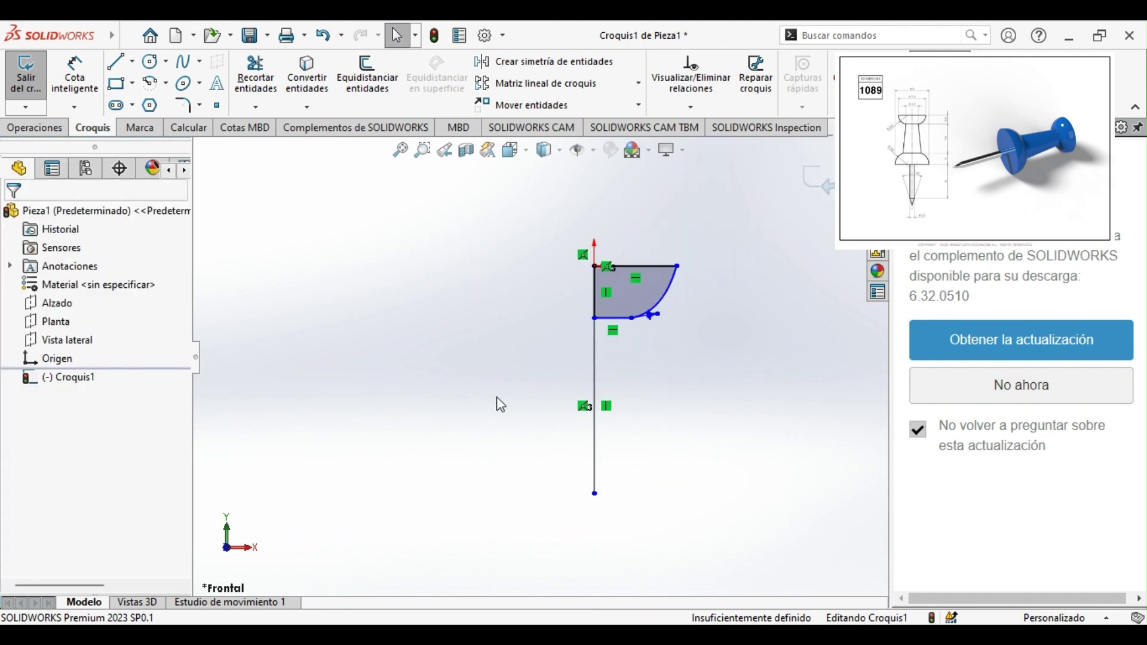
- Sketch a horizontal line about 2 mm long toward positive X from the lower end of the 7.80 mm vertical line
{"action": "scroll", "coordinate": [500, 405], "scroll_direction": "up", "scroll_amount": 1}
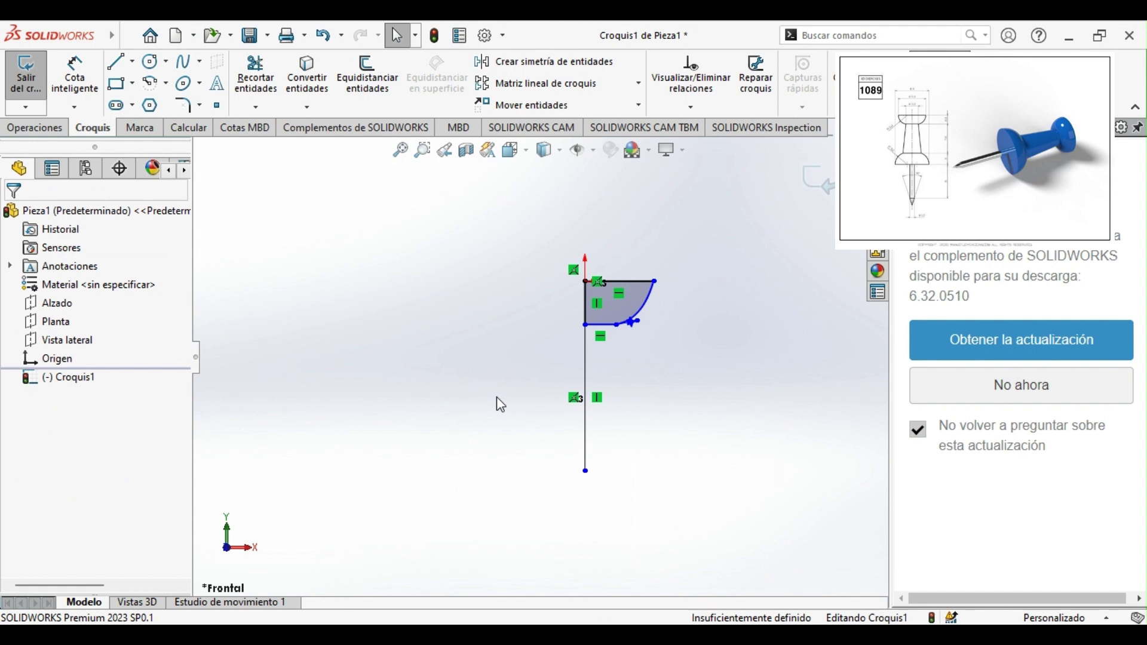
{"action": "left_click", "coordinate": [116, 61]}
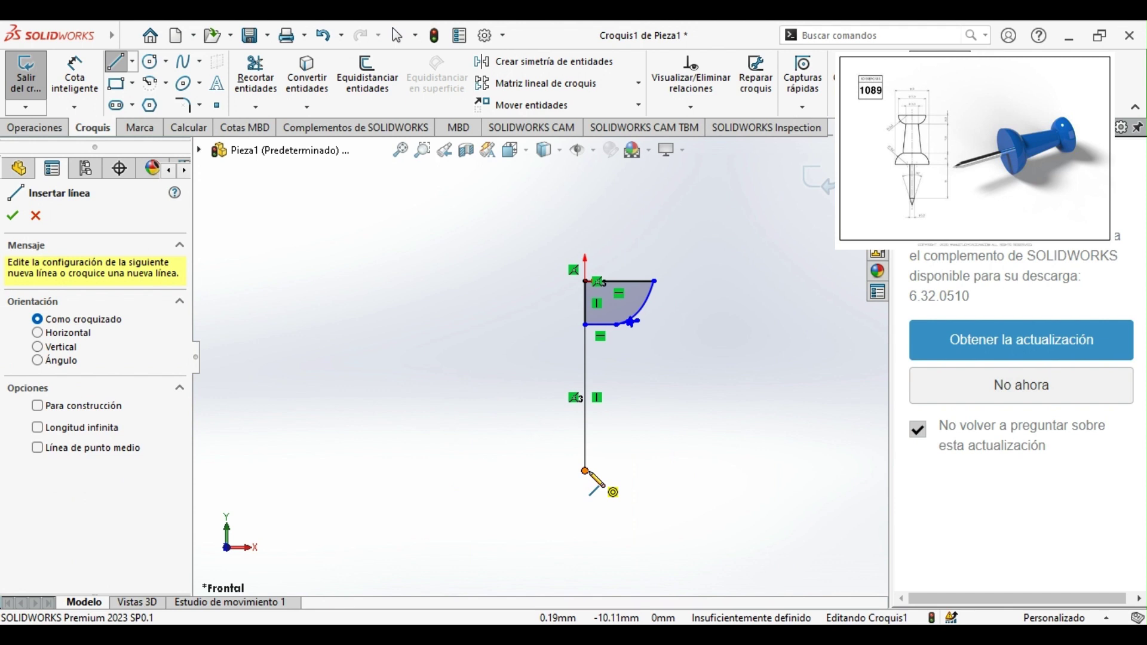
{"action": "left_click", "coordinate": [586, 471]}
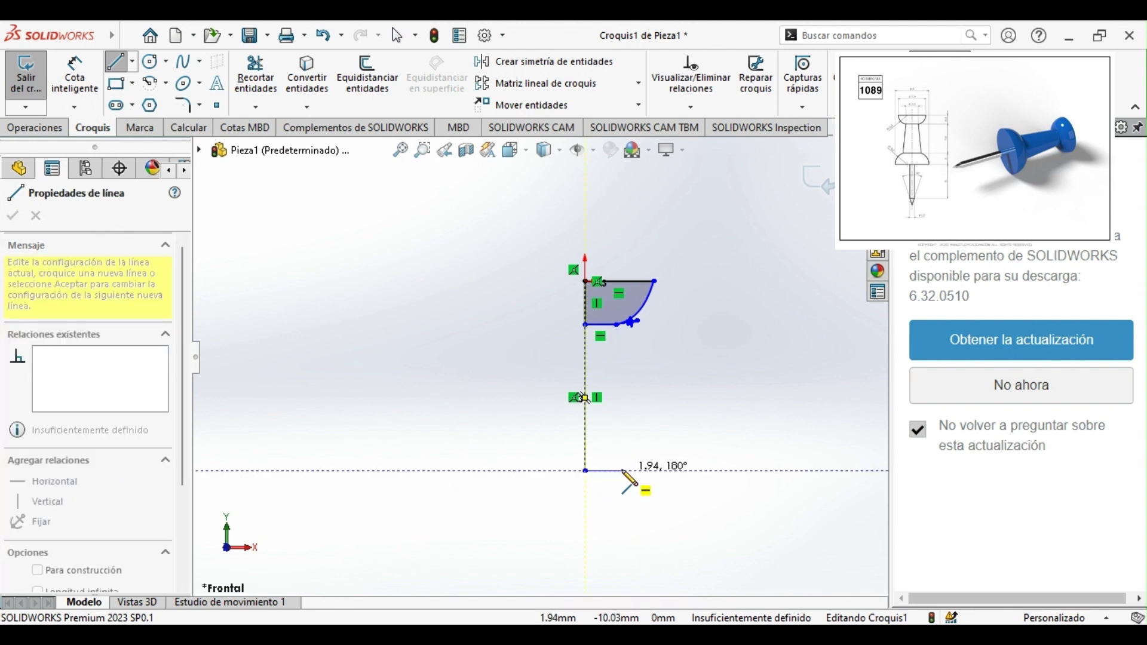
{"action": "left_click", "coordinate": [628, 472]}
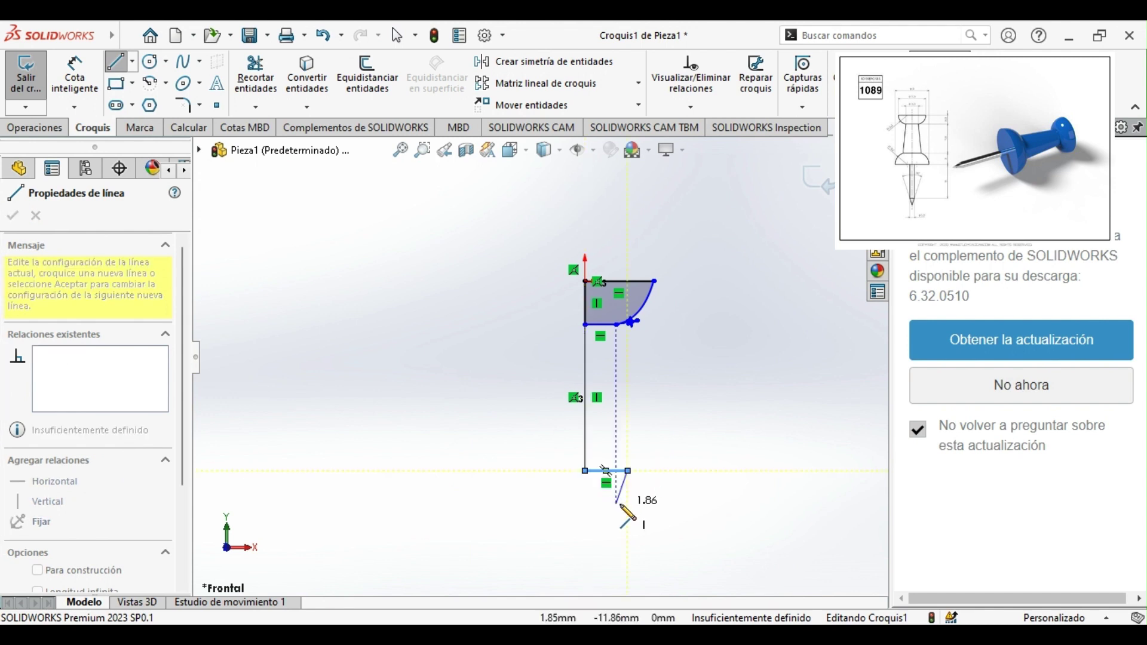
{"action": "key", "text": "Escape"}
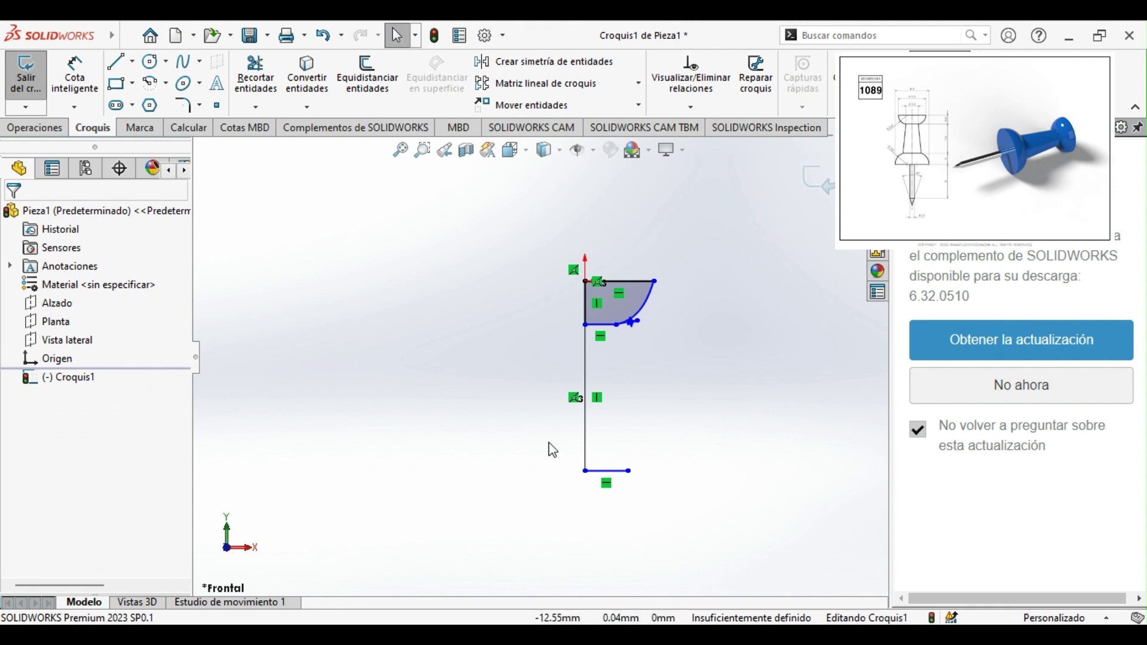
- Draw a vertical line down from the lower end of the 7.80 mm line and set its length to 3 mm
{"action": "left_click", "coordinate": [116, 65]}
{"action": "scroll", "coordinate": [676, 515], "scroll_direction": "down", "scroll_amount": 2}
{"action": "scroll", "coordinate": [620, 478], "scroll_direction": "up", "scroll_amount": 3}
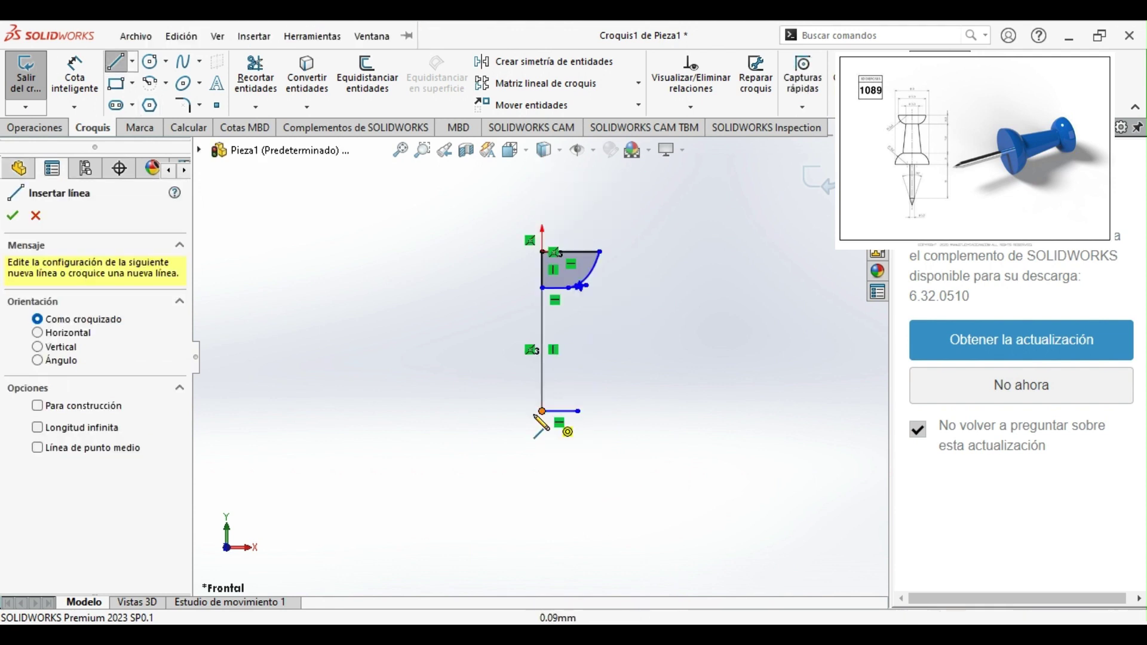
{"action": "left_click", "coordinate": [542, 411]}
{"action": "left_click", "coordinate": [541, 443]}
{"action": "key", "text": "Escape"}
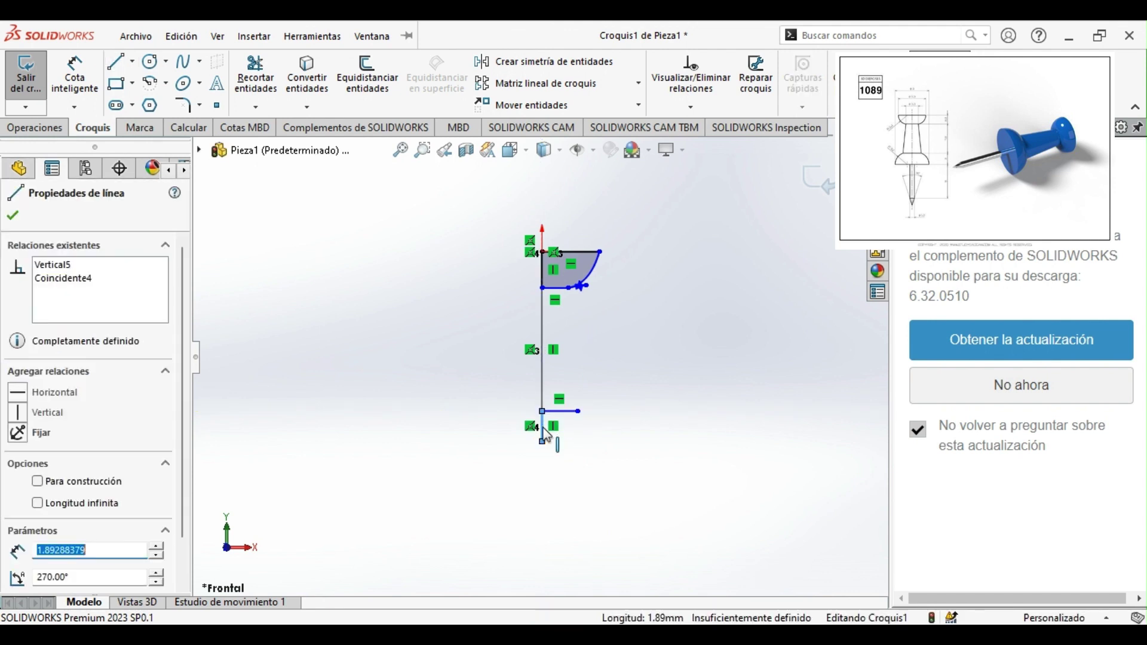
{"action": "type", "text": "3"}
{"action": "key", "text": "Return"}
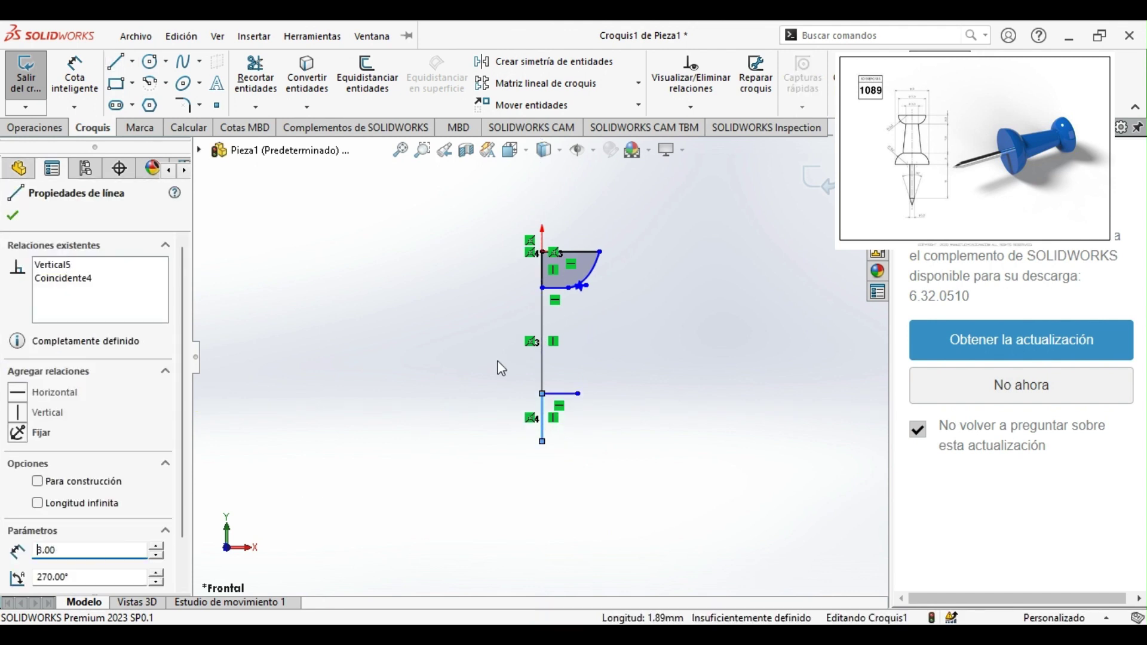
- Set the long middle vertical line's length back to 7.8 mm and add a Fix relation to it
{"action": "left_click", "coordinate": [543, 352]}
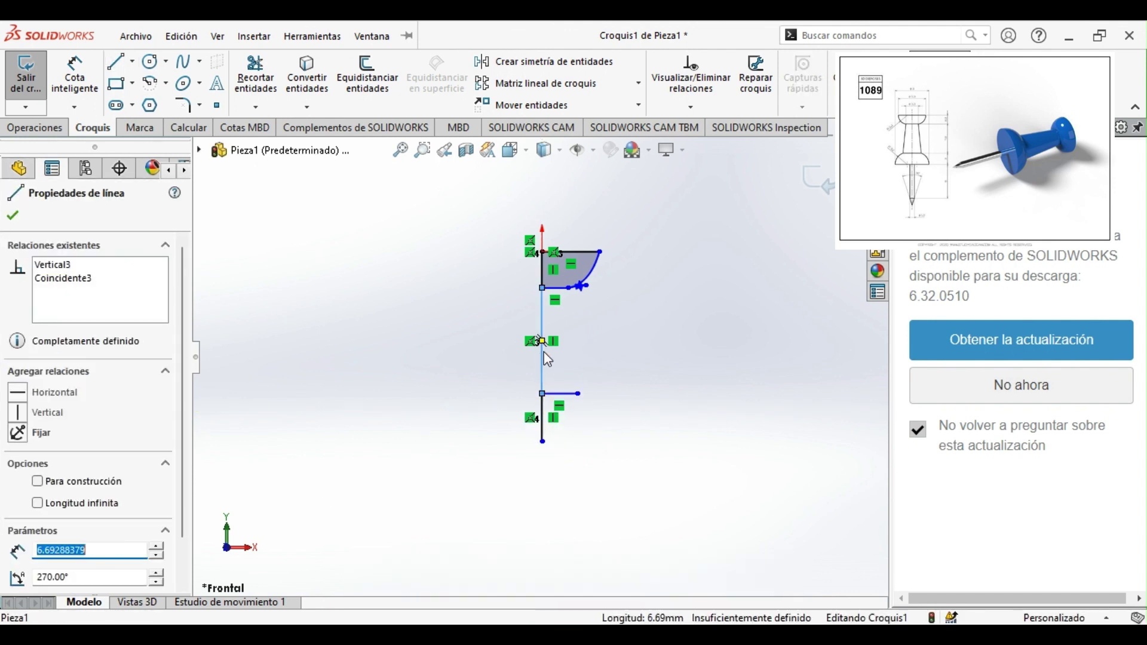
{"action": "type", "text": "7.8"}
{"action": "key", "text": "Return"}
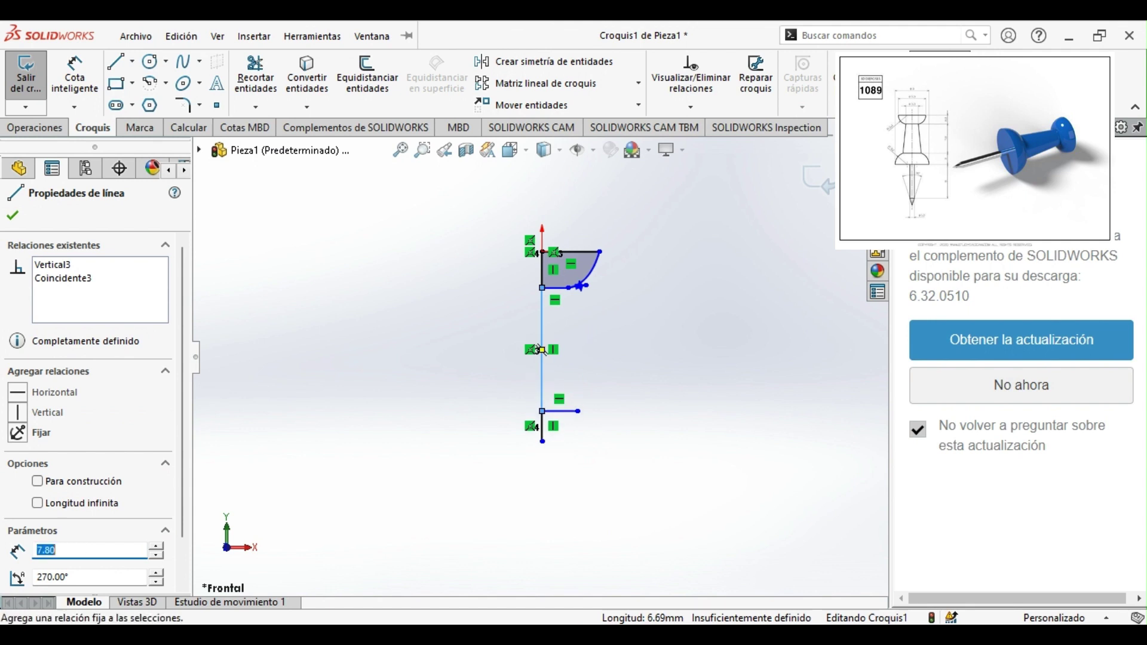
{"action": "left_click", "coordinate": [440, 405]}
- Set the length of the short vertical line beneath the fixed line to 3 mm
{"action": "left_click", "coordinate": [544, 428]}
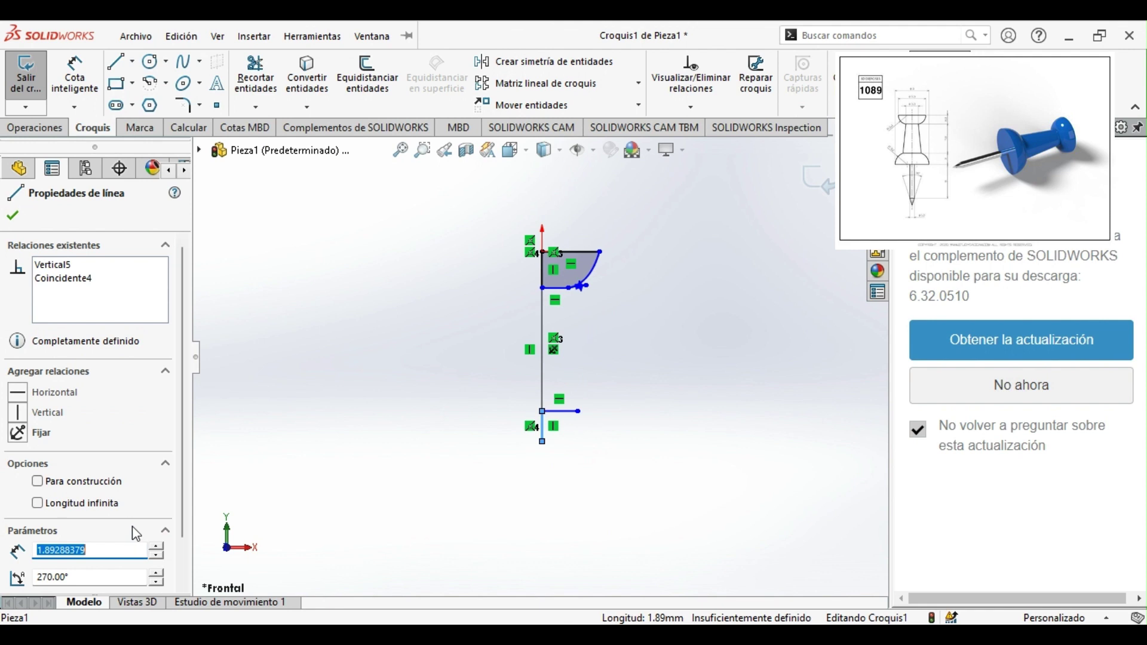
{"action": "type", "text": "3"}
{"action": "key", "text": "Return"}
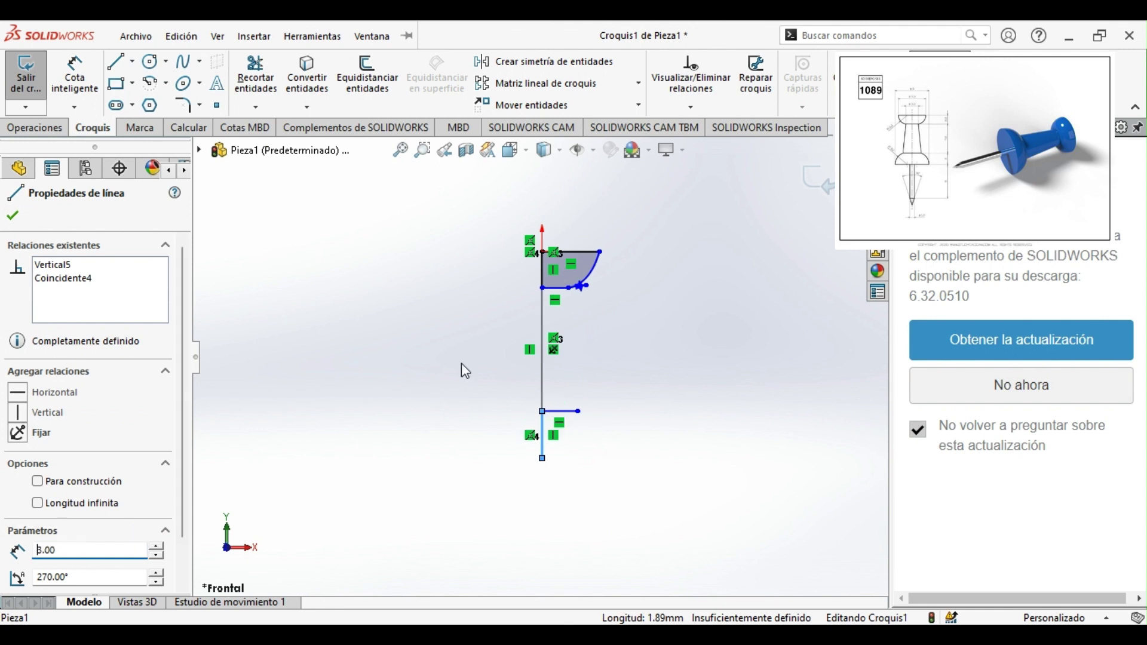
{"action": "left_click", "coordinate": [434, 378]}
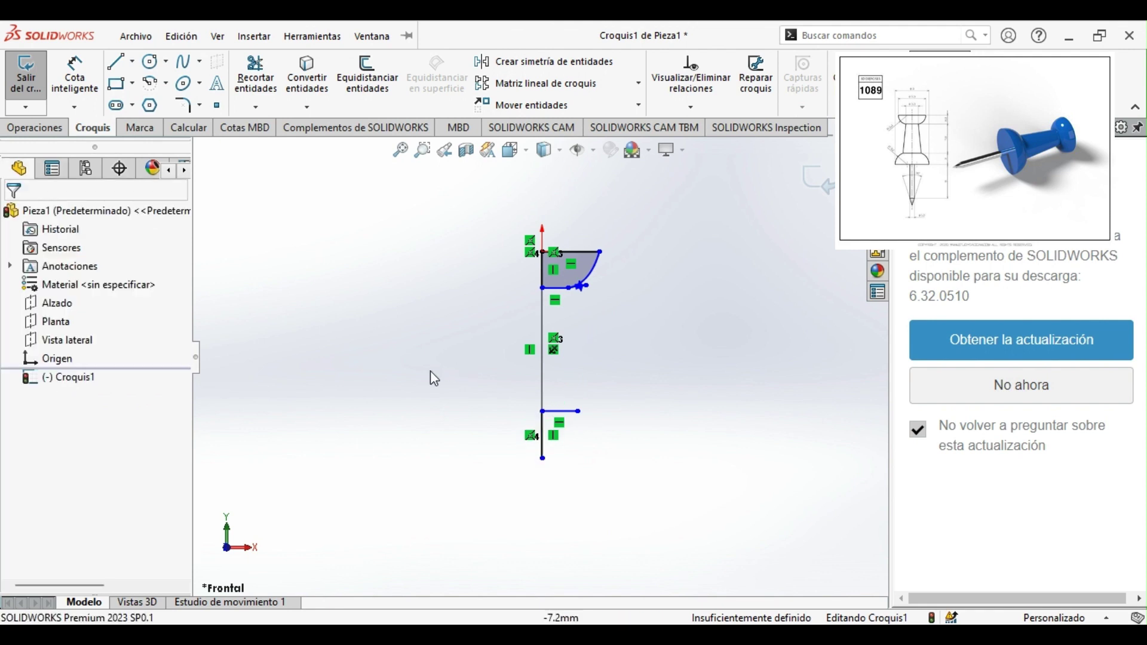
- Draw a horizontal line toward positive X from the lower end of the 3 mm vertical line and set its length to 4.5 mm
{"action": "key", "text": "l"}
{"action": "left_click", "coordinate": [543, 458]}
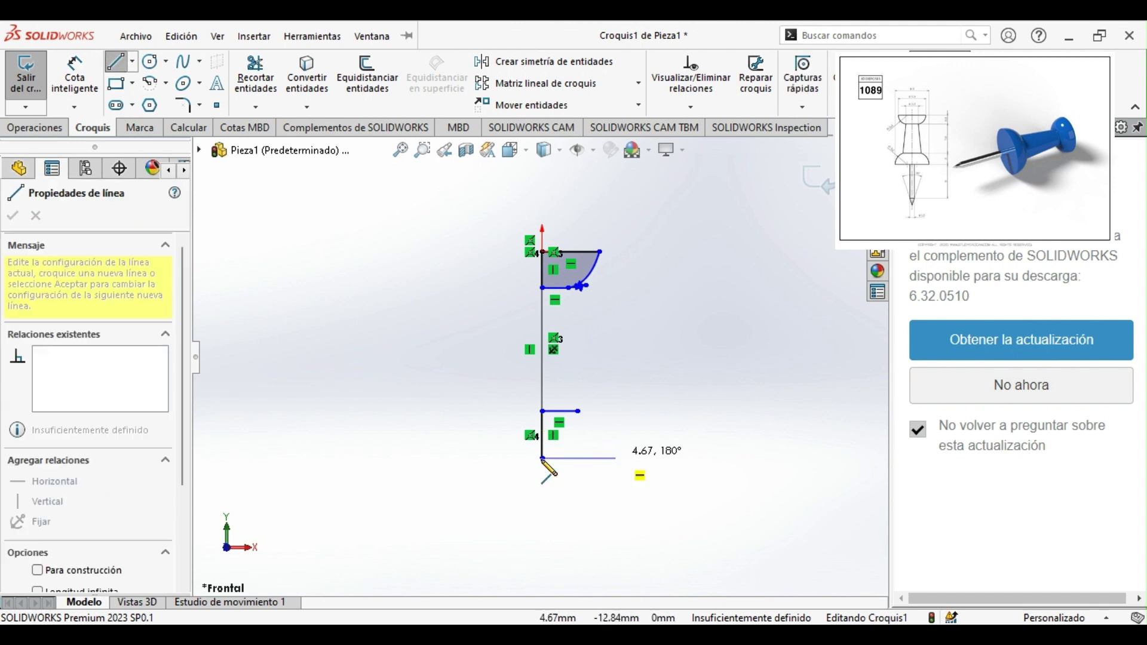
{"action": "left_click", "coordinate": [622, 459]}
{"action": "key", "text": "Escape"}
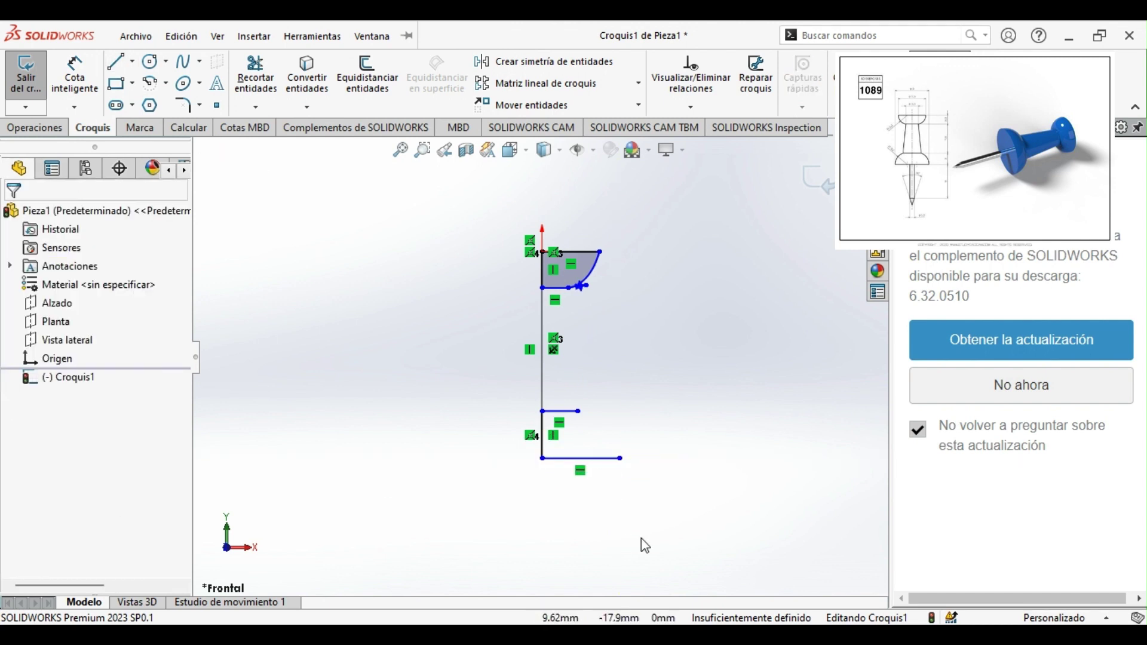
{"action": "left_click", "coordinate": [591, 458]}
{"action": "type", "text": "4.5"}
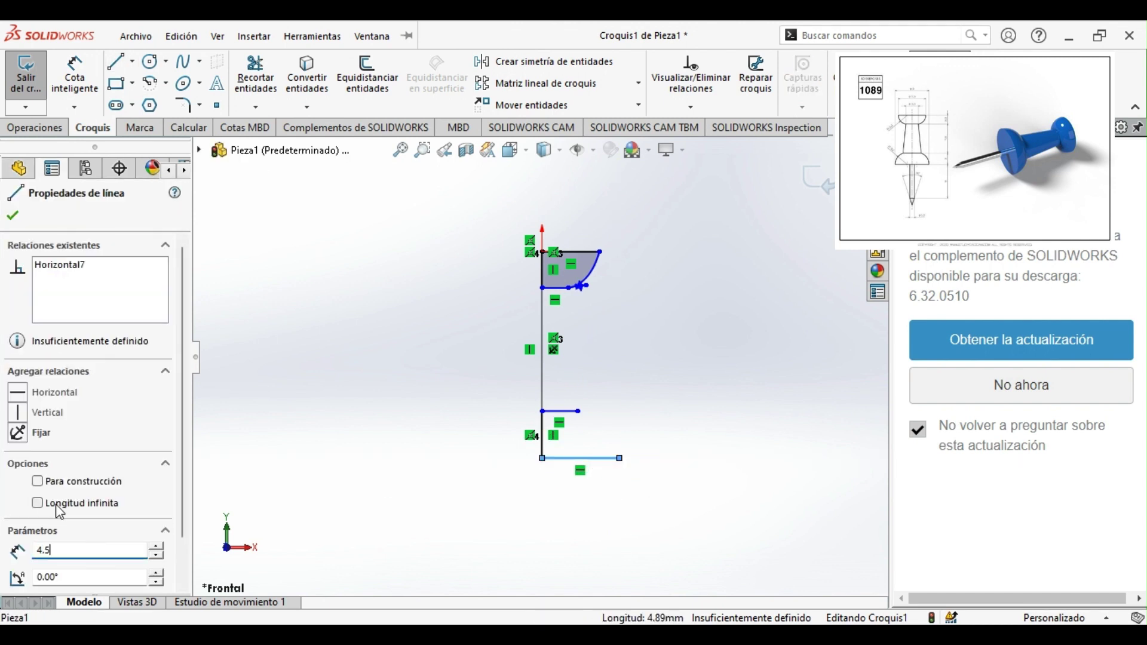
{"action": "key", "text": "Return"}
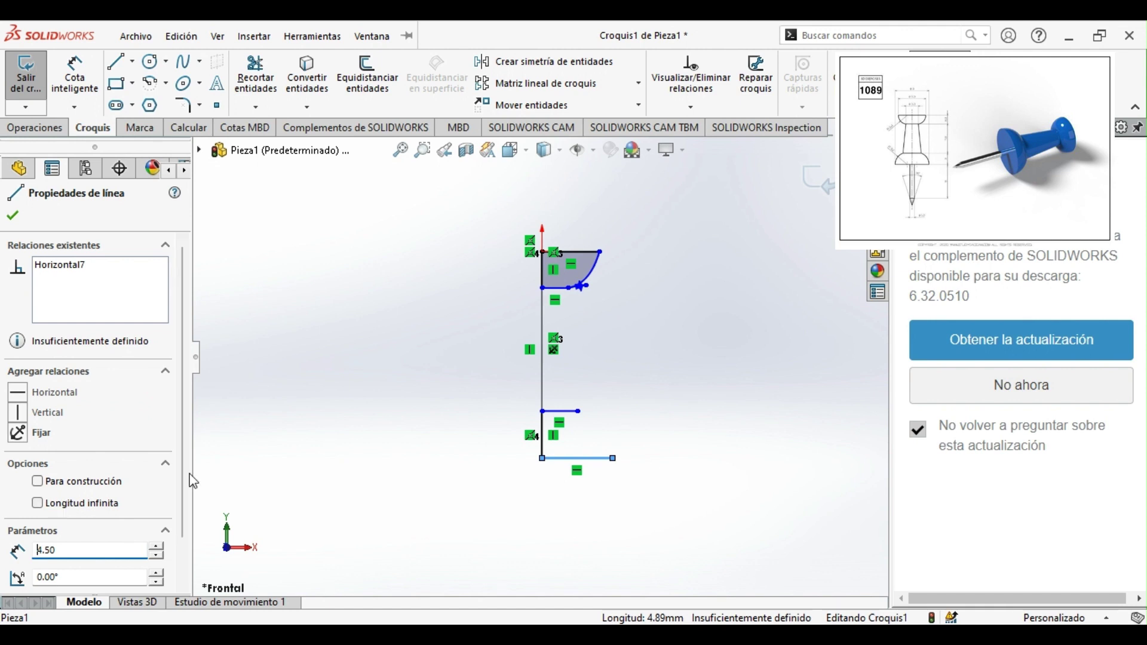
{"action": "left_click", "coordinate": [326, 443]}
- Draw a spline from the 2 mm line's outer end through the 4.5 mm line's outer end and trim the surplus piece beneath it
{"action": "left_click", "coordinate": [185, 61]}
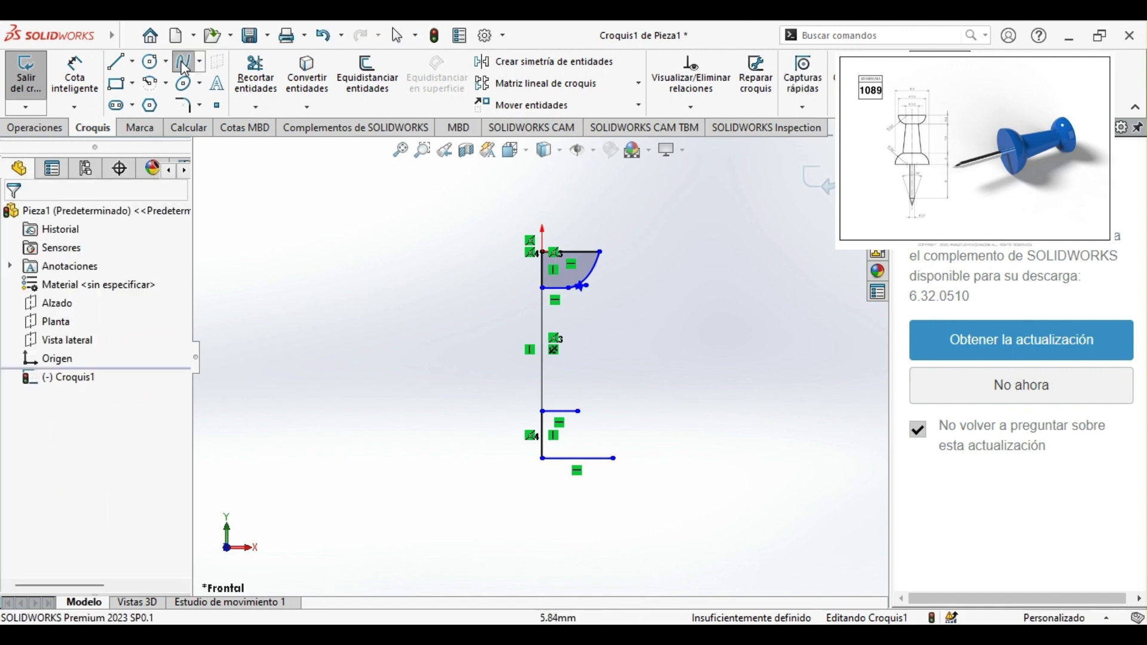
{"action": "left_click", "coordinate": [578, 411]}
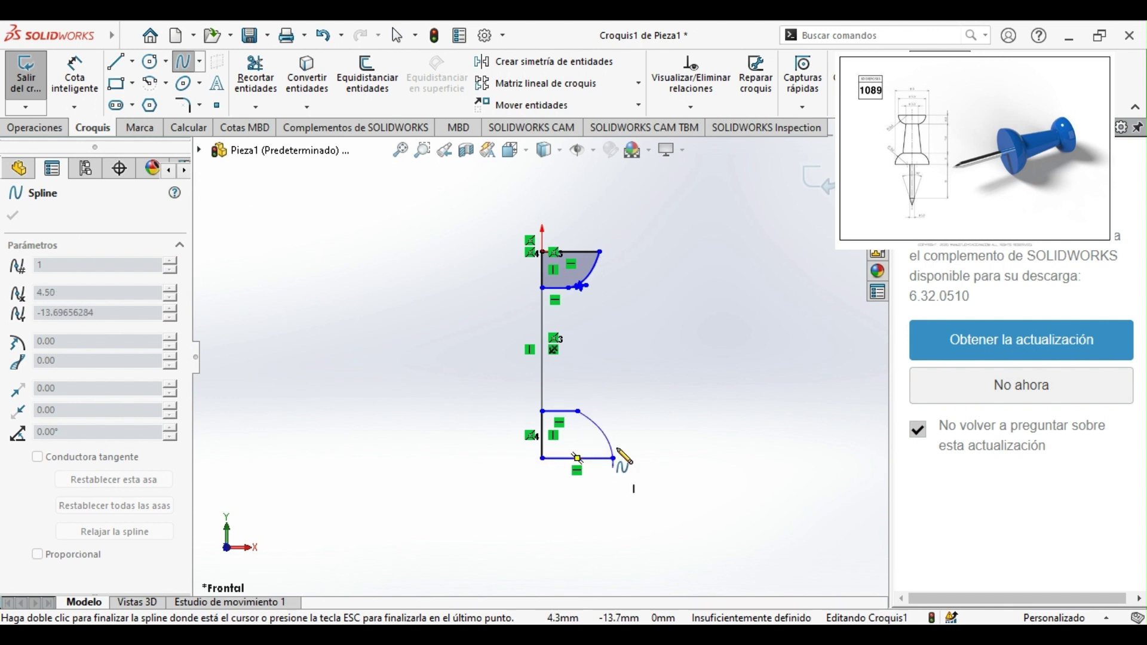
{"action": "left_click", "coordinate": [614, 459]}
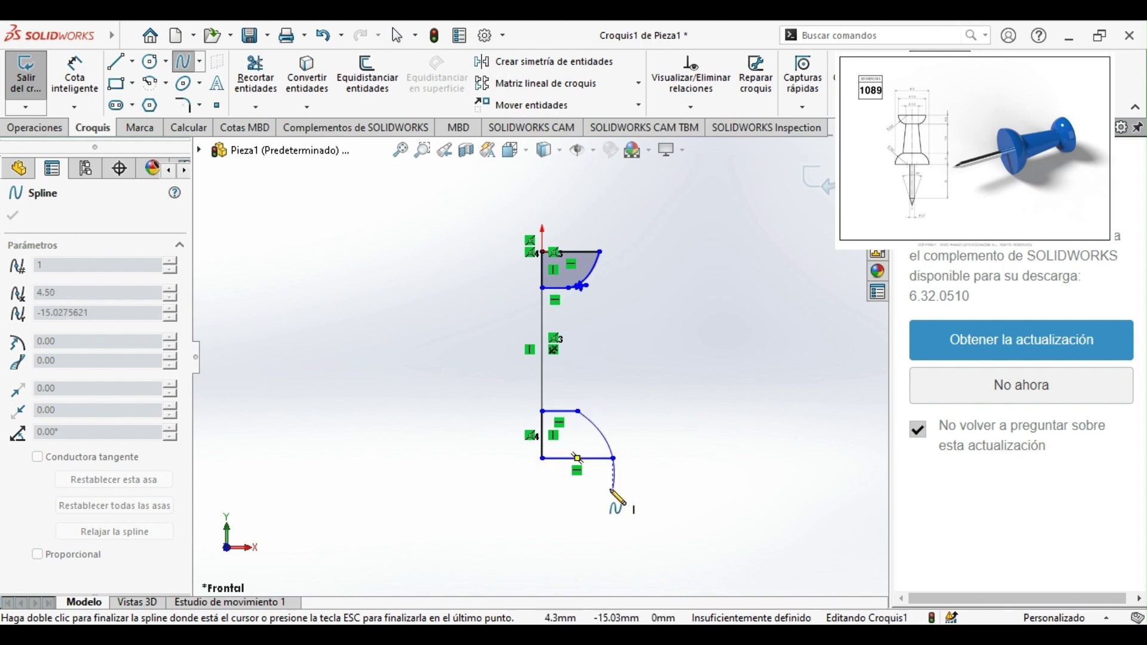
{"action": "double_click", "coordinate": [614, 489]}
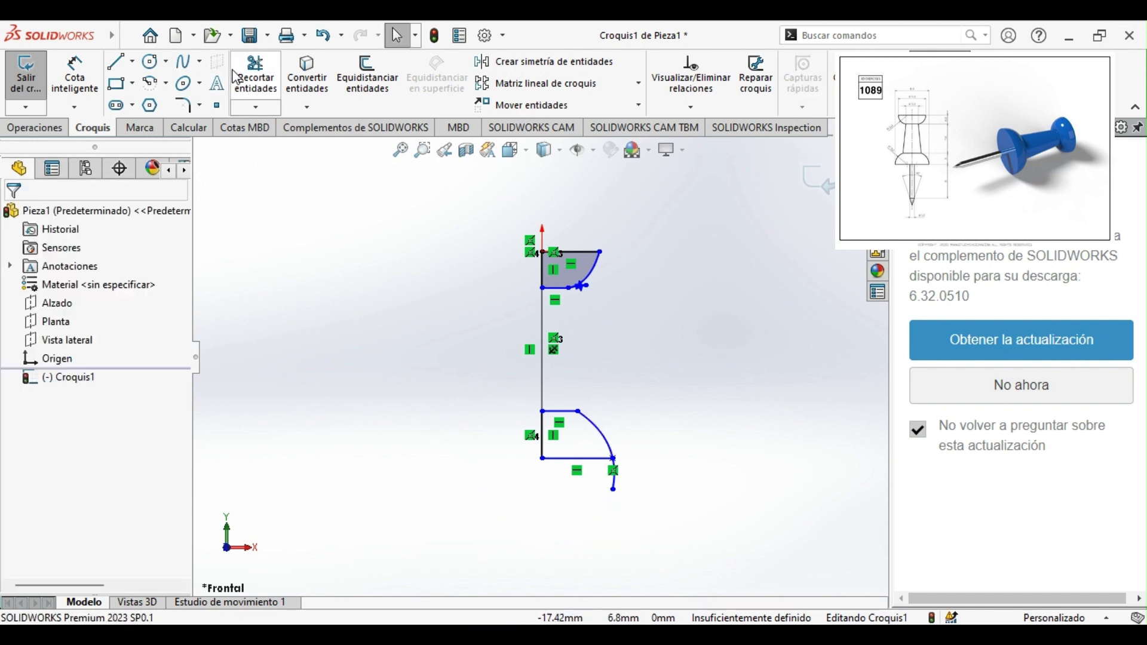
{"action": "left_click", "coordinate": [255, 74]}
{"action": "left_click", "coordinate": [614, 474]}
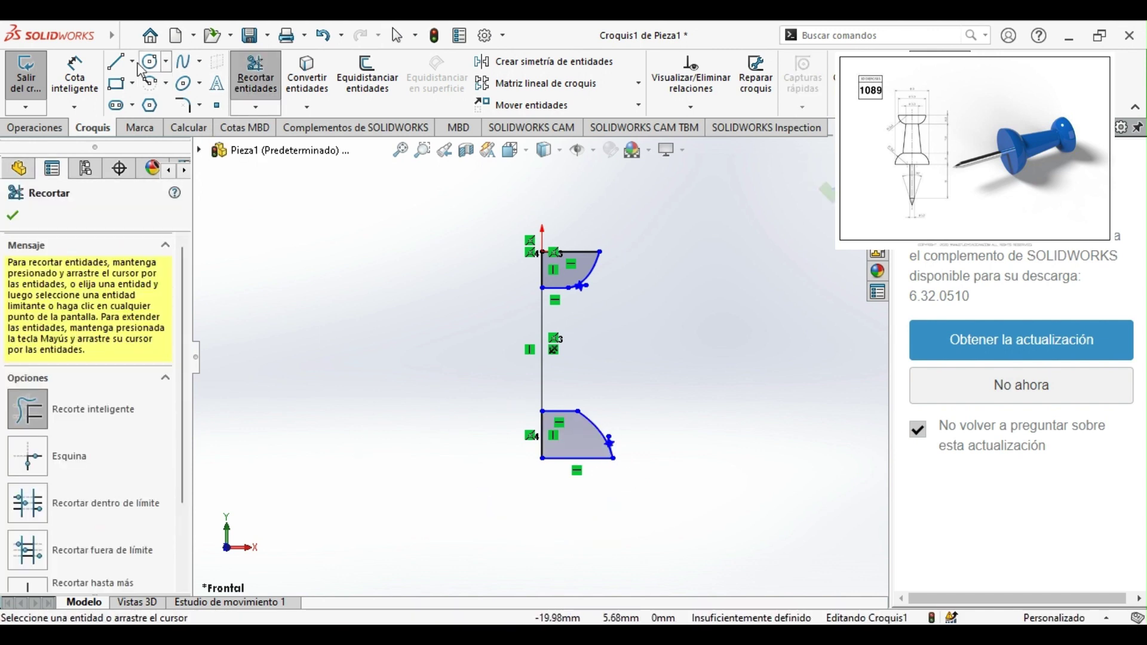
- Draw a spline from the upper flange's inner corner through the lower flange's inner corner, ending inside the lower flange
{"action": "left_click", "coordinate": [186, 74]}
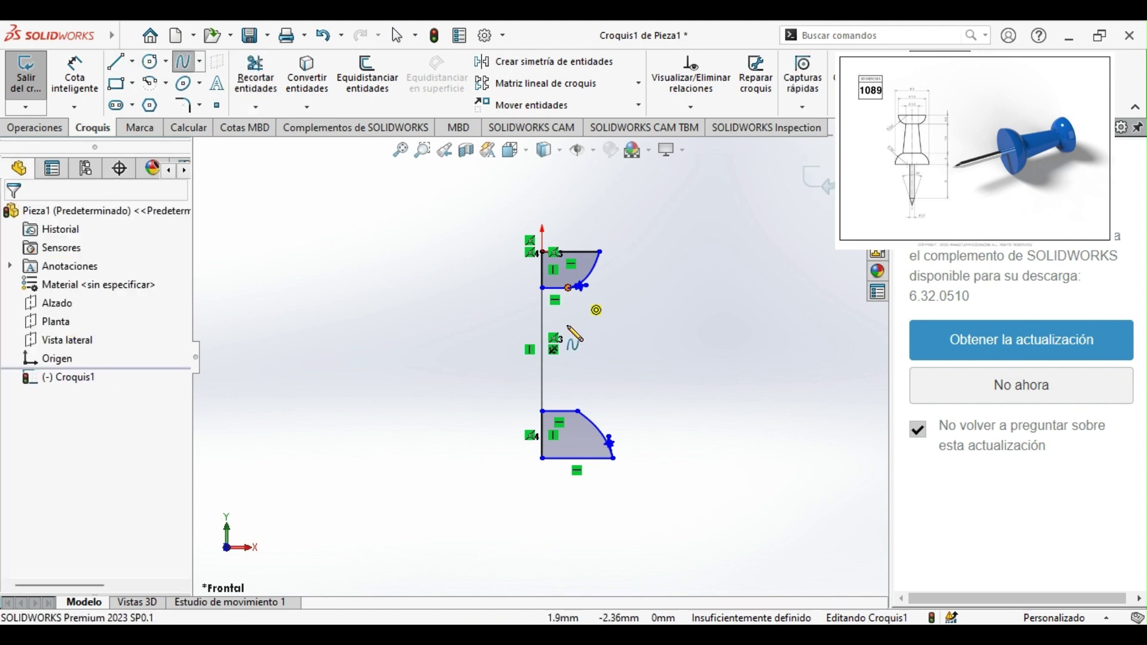
{"action": "left_click", "coordinate": [568, 288]}
{"action": "left_click", "coordinate": [578, 411]}
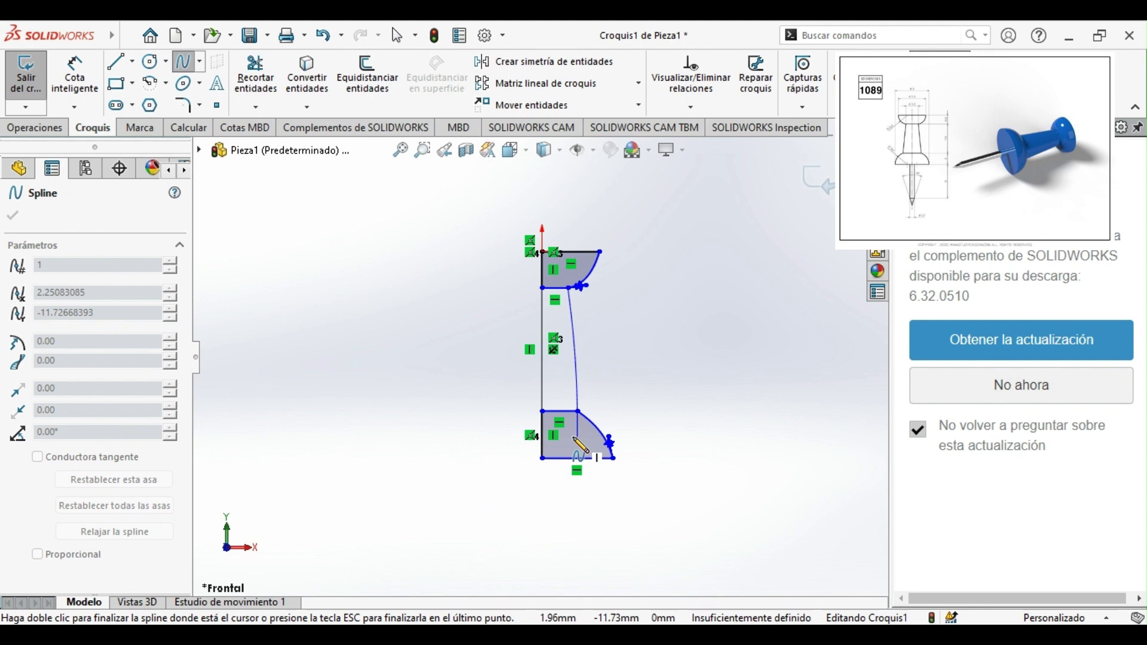
{"action": "double_click", "coordinate": [578, 438]}
{"action": "key", "text": "Escape"}
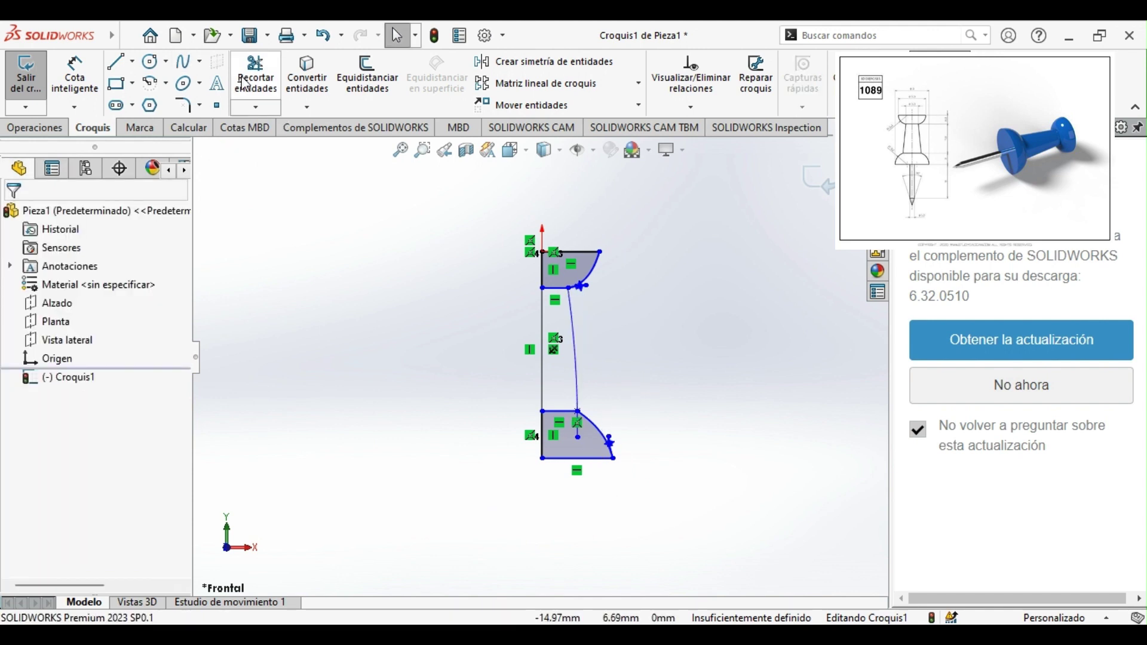
- Trim away the spline piece inside the lower flange and the two inner horizontal lines to leave one closed outline
{"action": "left_click", "coordinate": [244, 84]}
{"action": "left_click", "coordinate": [579, 435]}
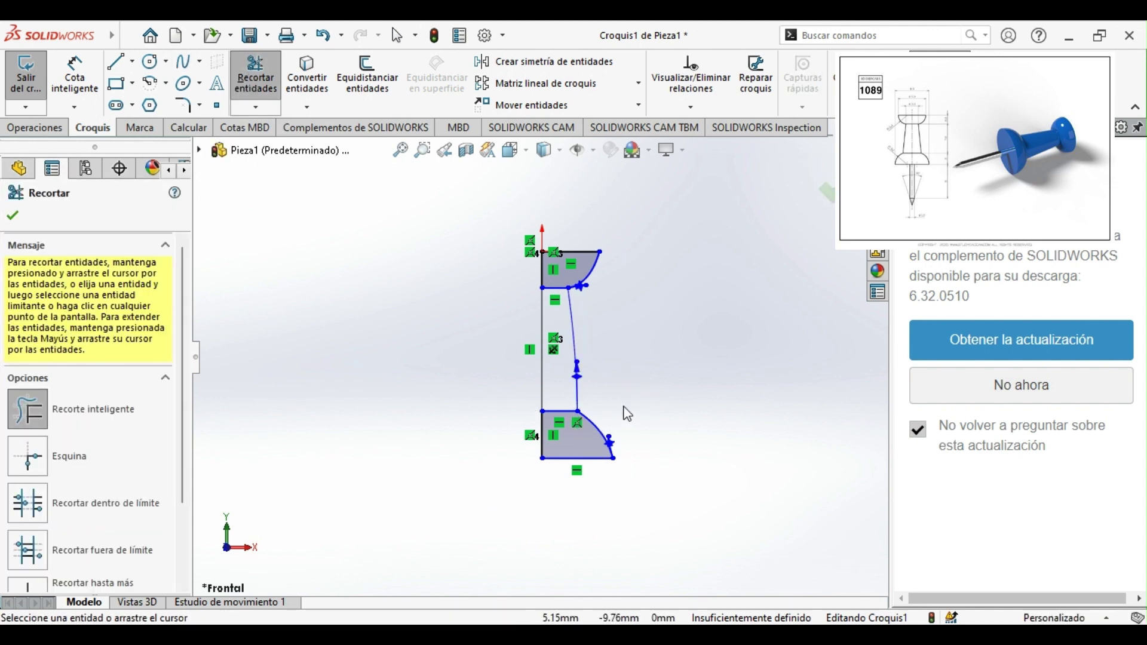
{"action": "left_click", "coordinate": [560, 289]}
{"action": "left_click", "coordinate": [560, 411]}
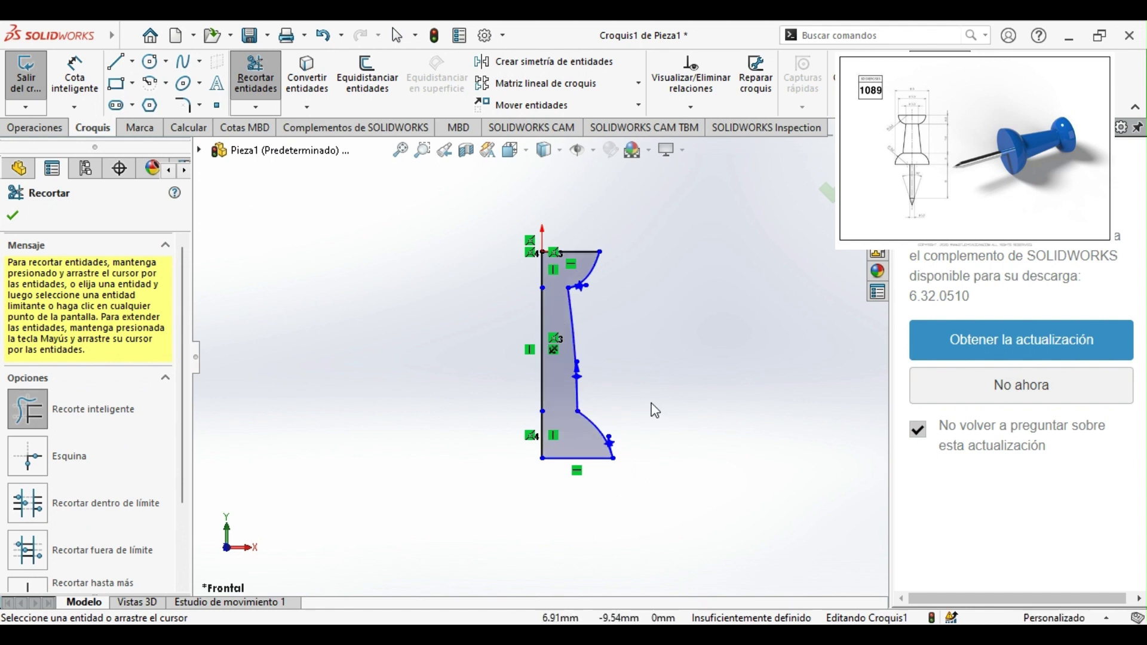
- Draw a vertical needle line about 7.7 mm long downward from the profile's lower axis corner
{"action": "left_click", "coordinate": [120, 68]}
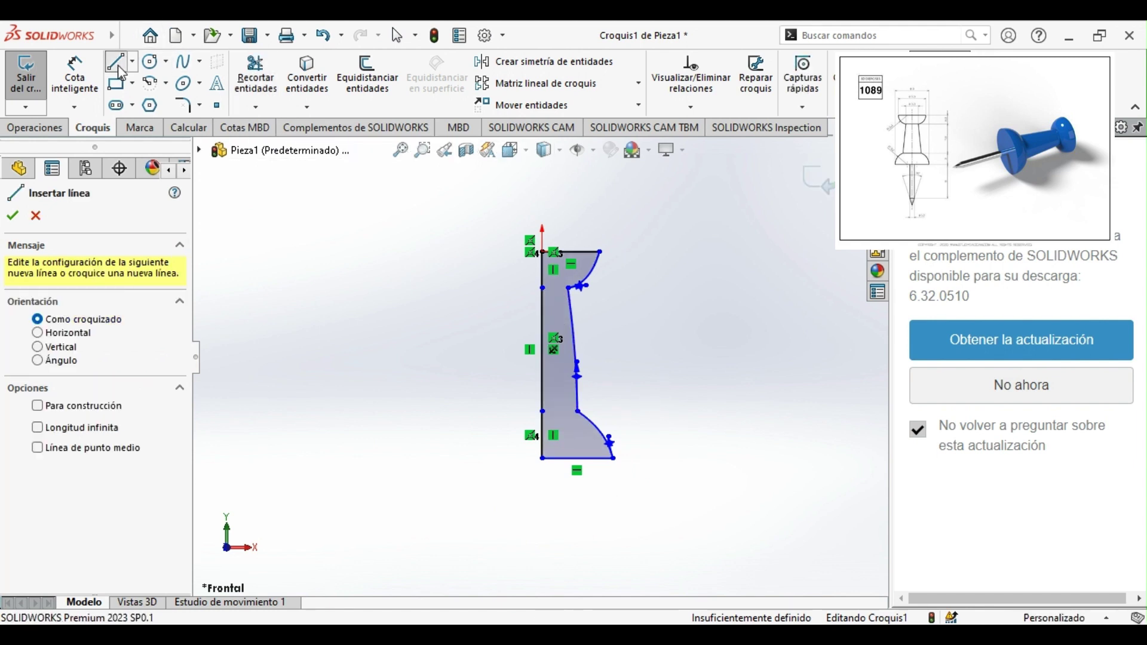
{"action": "left_click", "coordinate": [542, 458]}
{"action": "scroll", "coordinate": [547, 472], "scroll_direction": "down", "scroll_amount": 2}
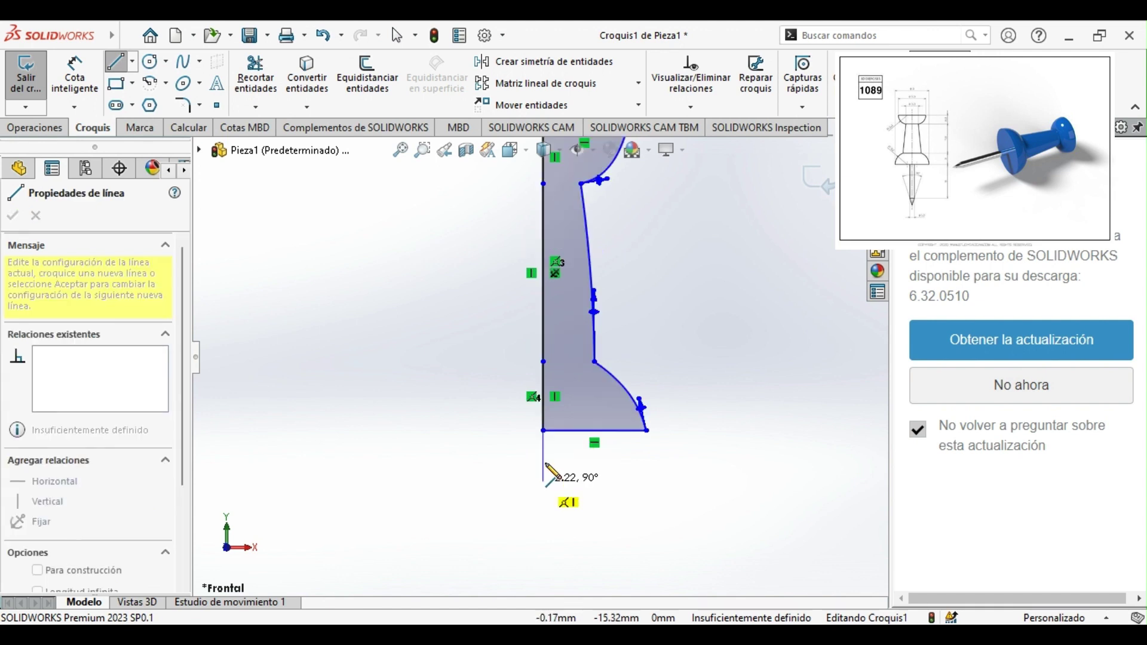
{"action": "scroll", "coordinate": [547, 481], "scroll_direction": "up", "scroll_amount": 3}
{"action": "left_click", "coordinate": [542, 500]}
{"action": "key", "text": "Escape"}
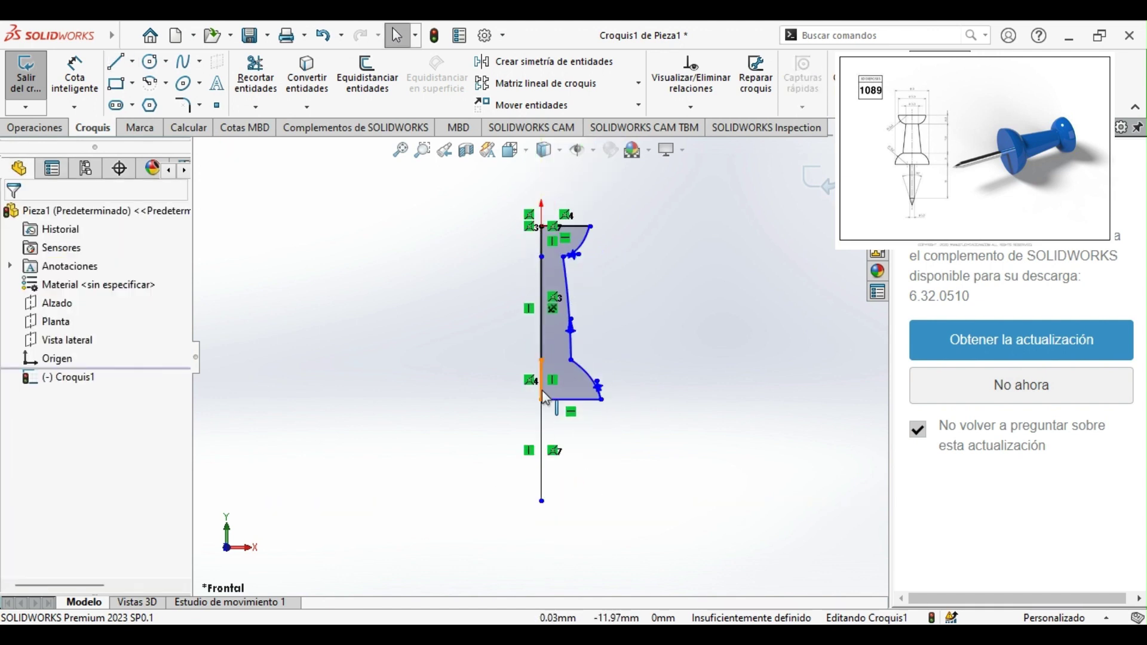
- Fix the 3 mm vertical edge and set the needle line's length to 8 mm
{"action": "left_click", "coordinate": [543, 392]}
{"action": "left_click", "coordinate": [33, 433]}
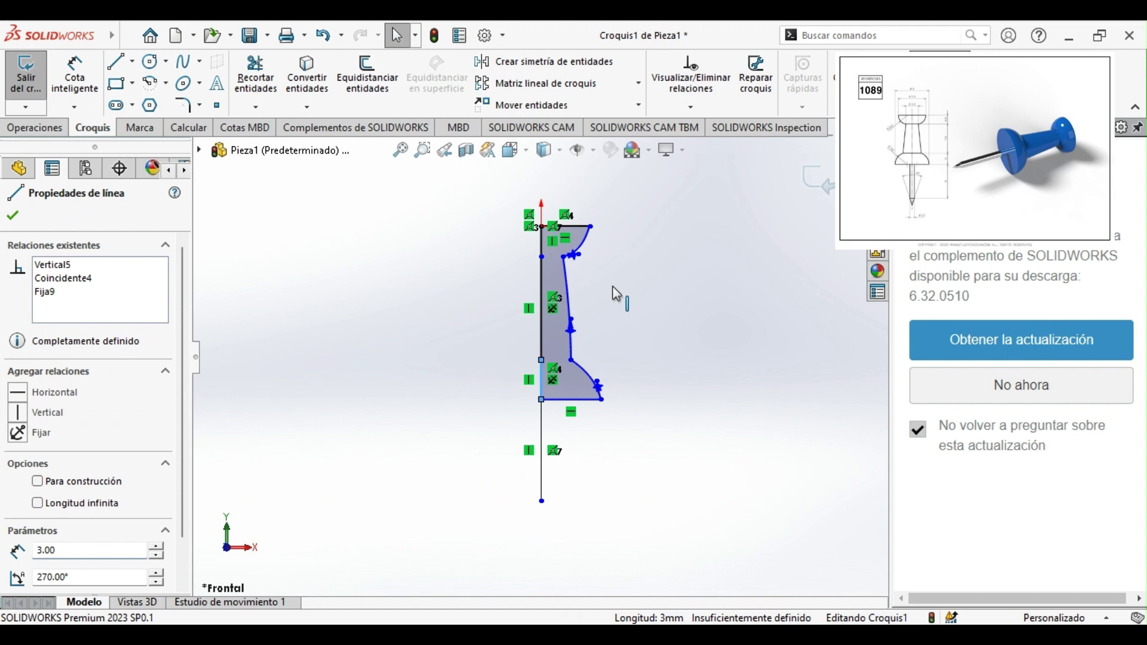
{"action": "left_click", "coordinate": [543, 467]}
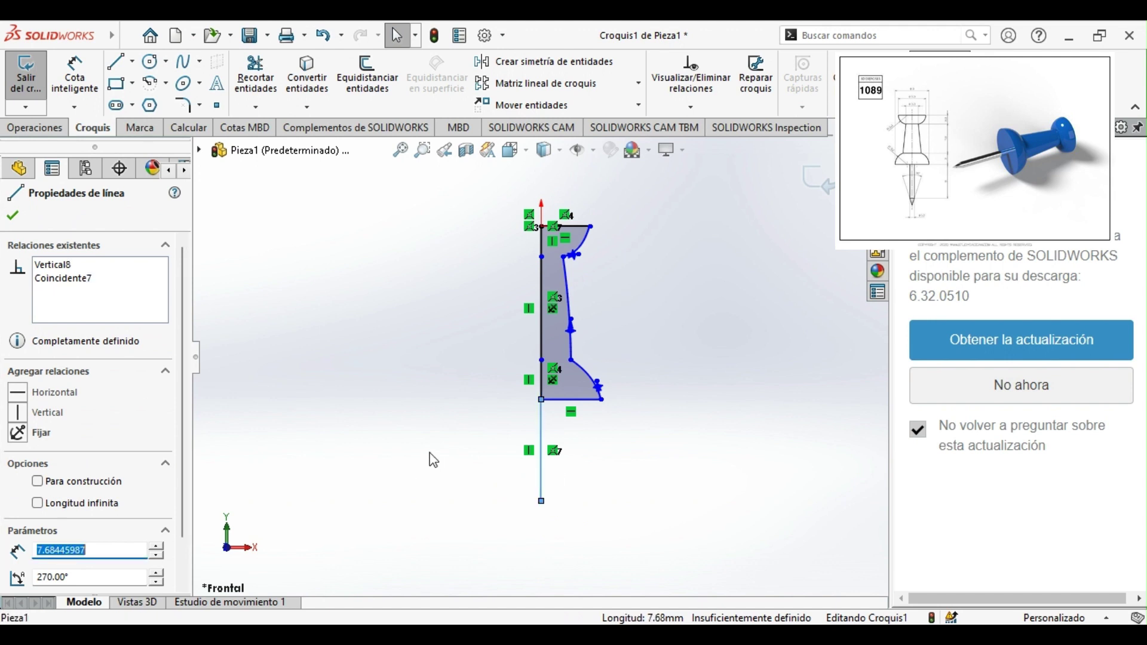
{"action": "type", "text": "8"}
{"action": "key", "text": "Return"}
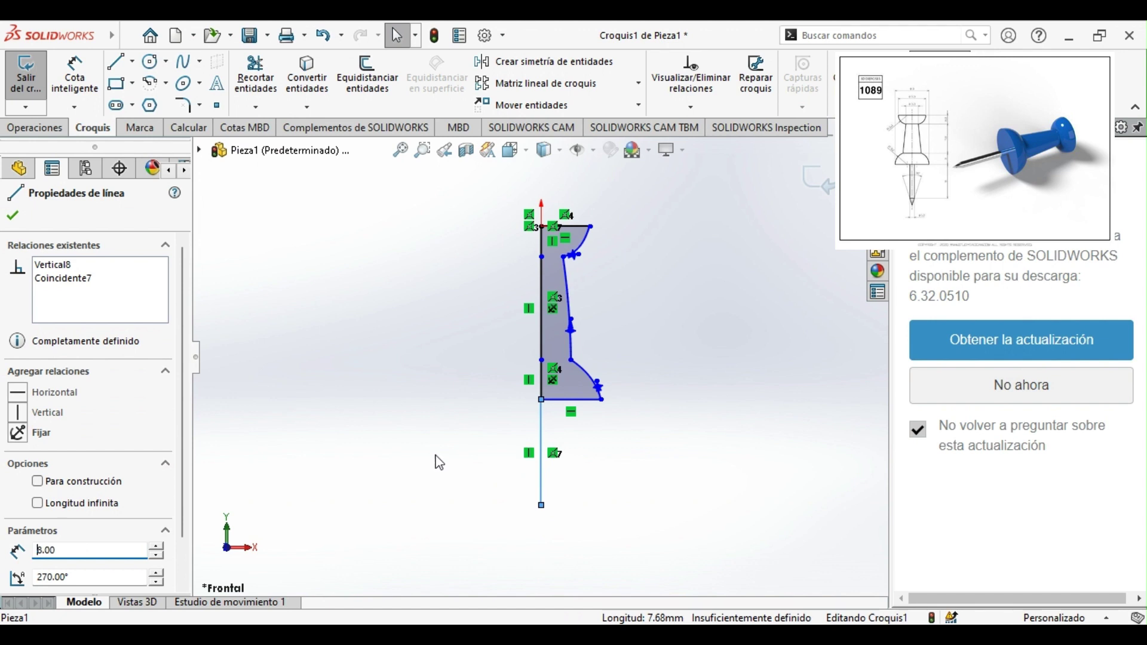
{"action": "left_click", "coordinate": [353, 258]}
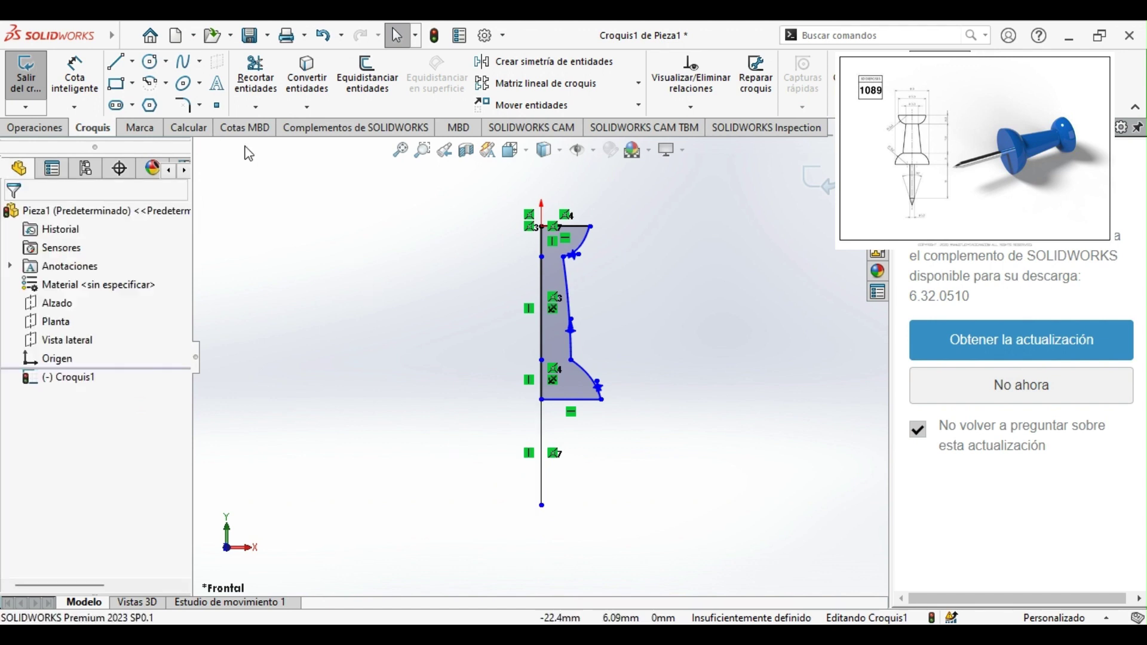
- Draw a slanted line about 2.7 mm long from the needle line's lower end, rising toward positive X
{"action": "left_click", "coordinate": [188, 67]}
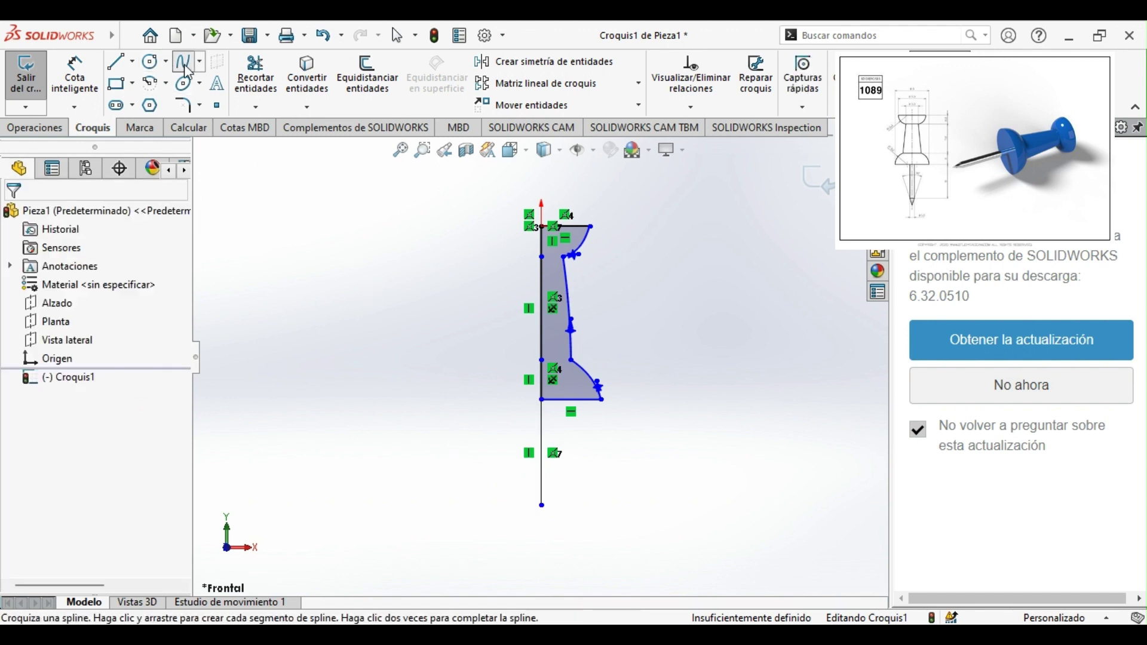
{"action": "key", "text": "l"}
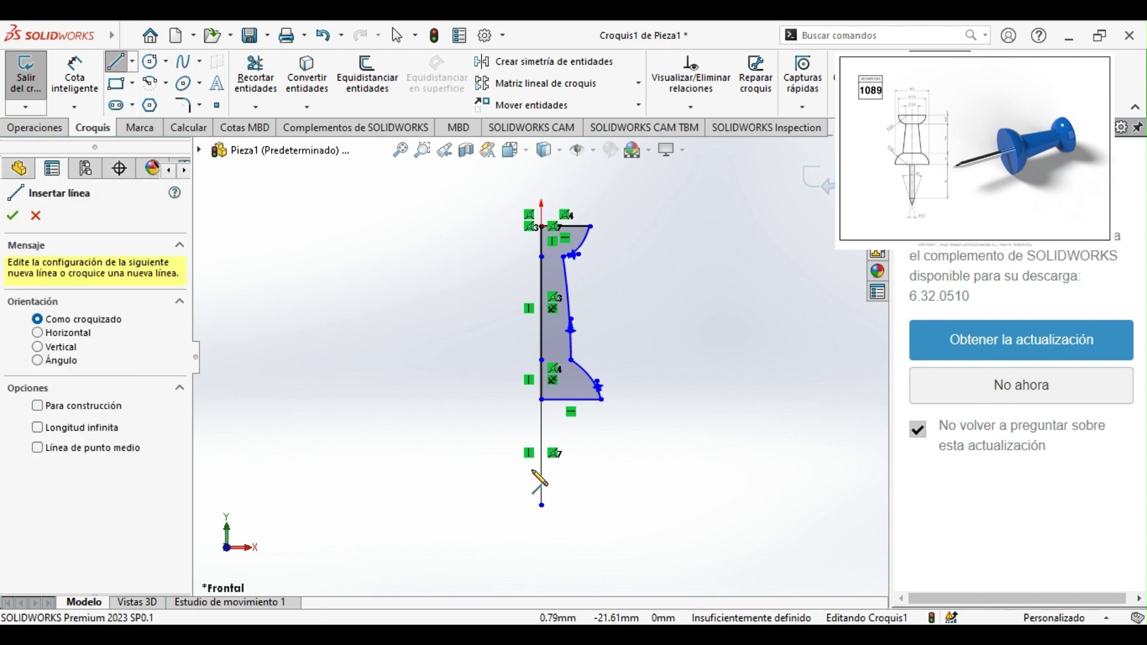
{"action": "left_click", "coordinate": [541, 506]}
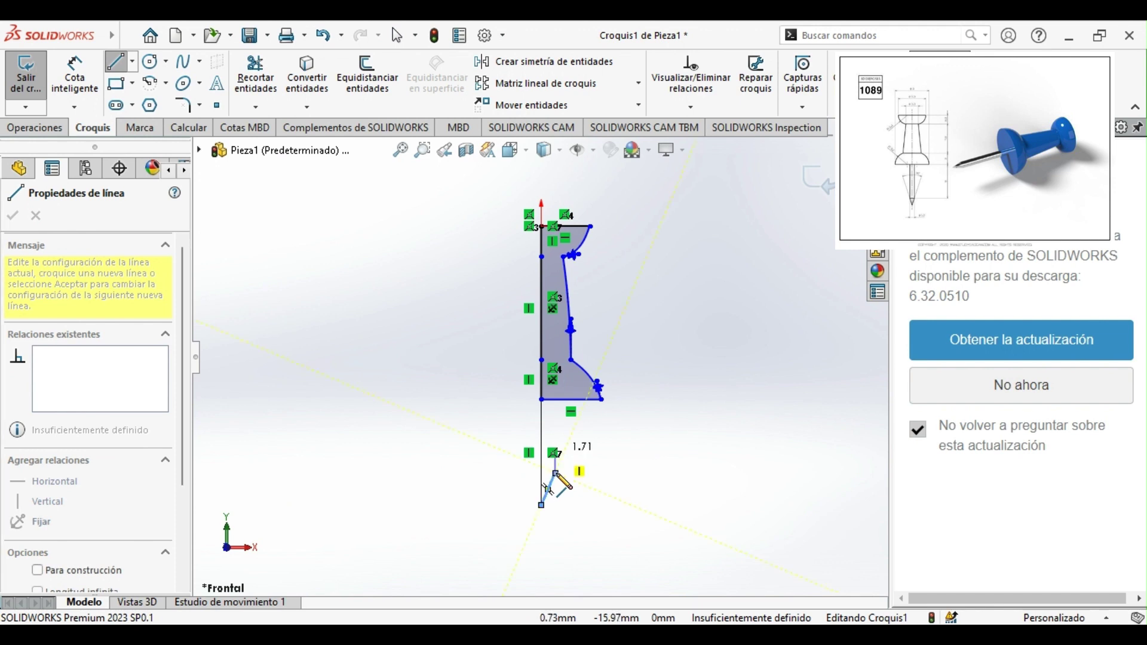
{"action": "left_click", "coordinate": [555, 474]}
{"action": "key", "text": "Escape"}
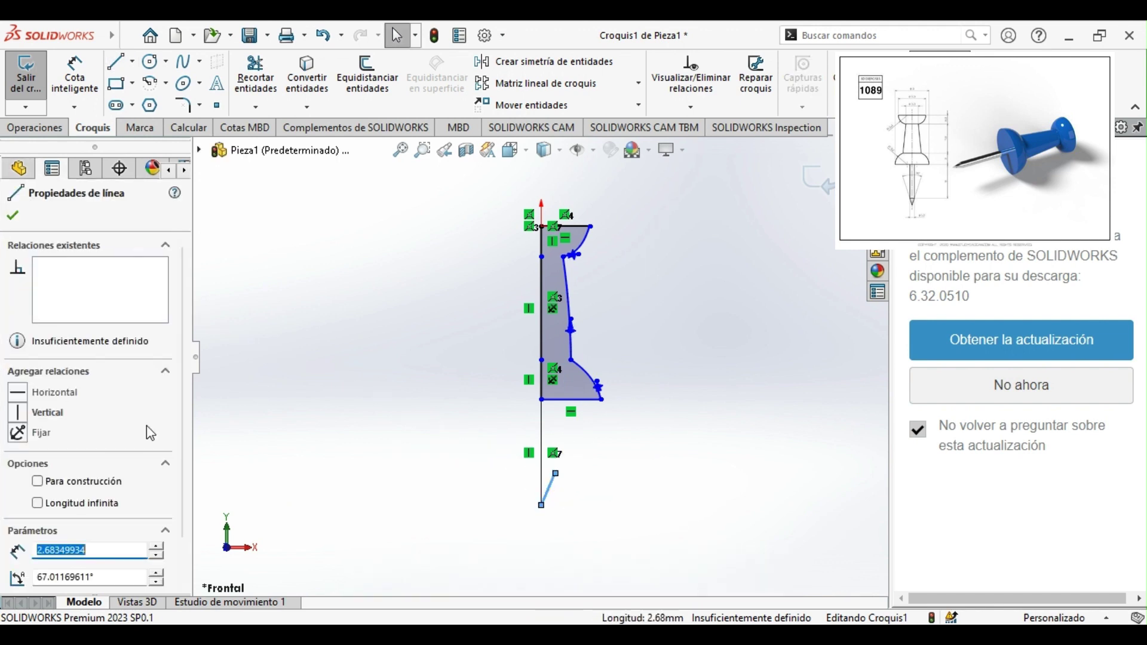
- Set the slanted tip line's angle to 55°
{"action": "scroll", "coordinate": [89, 478], "scroll_direction": "down", "scroll_amount": 2}
{"action": "left_click", "coordinate": [61, 529]}
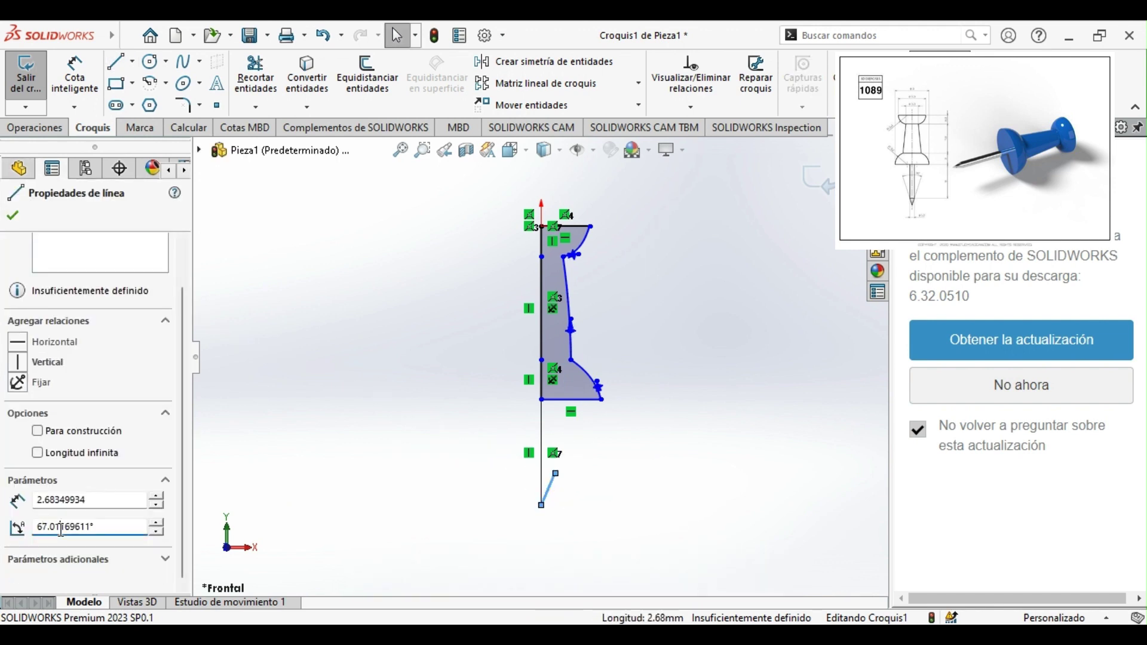
{"action": "double_click", "coordinate": [60, 529]}
{"action": "type", "text": "35"}
{"action": "key", "text": "Return"}
{"action": "type", "text": "55"}
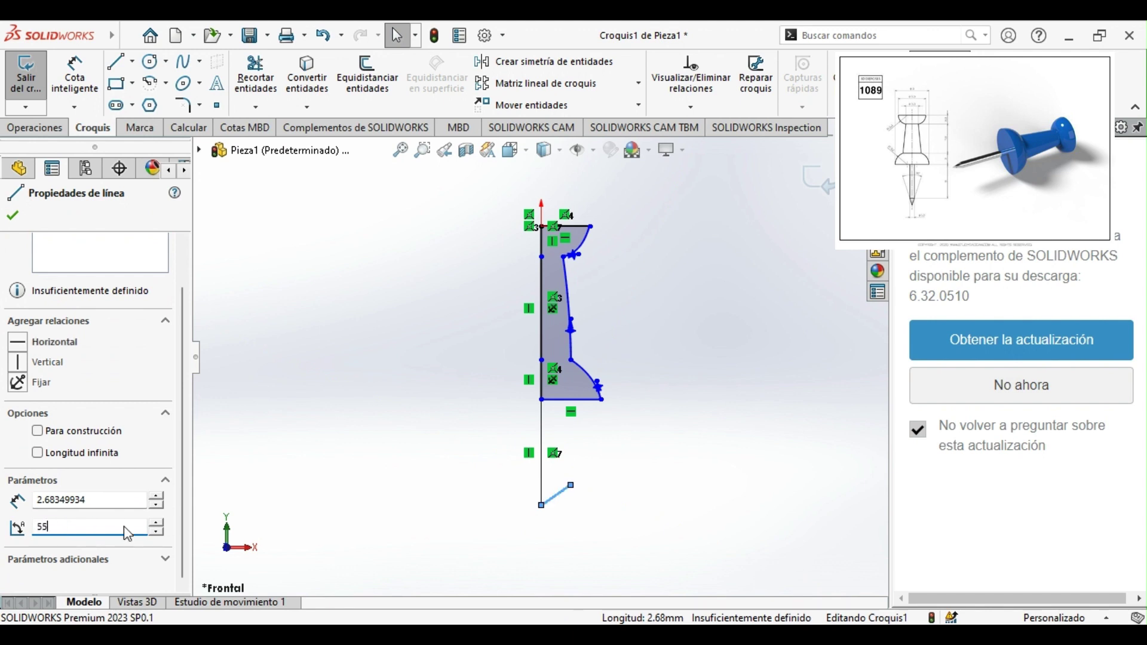
{"action": "key", "text": "Return"}
{"action": "left_click", "coordinate": [329, 404]}
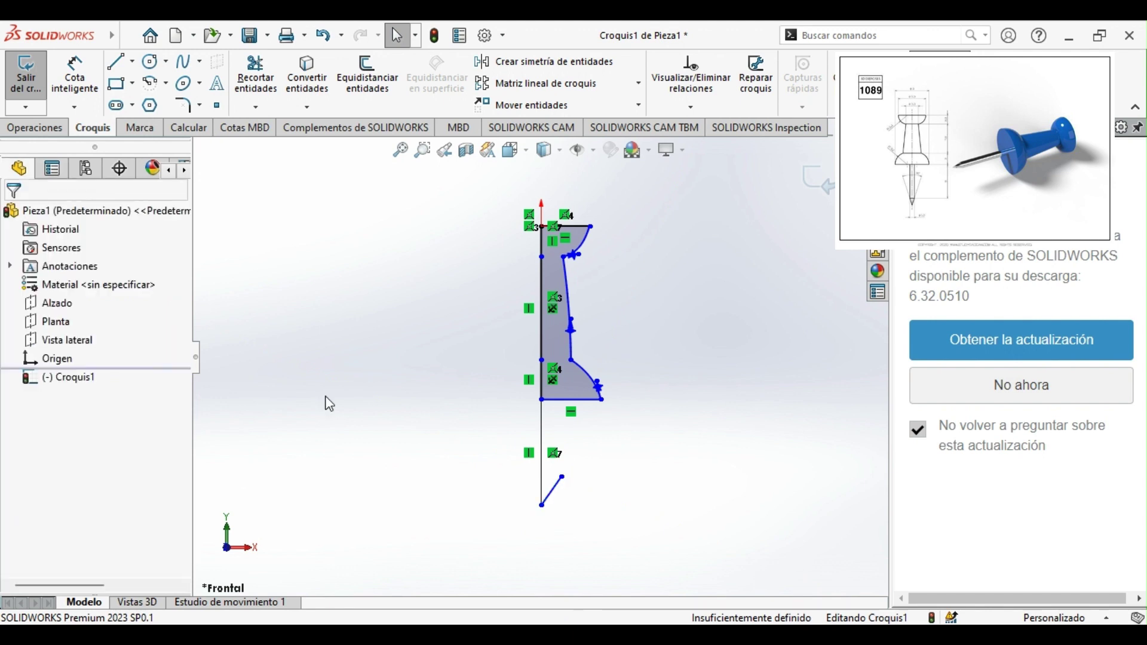
- Draw a vertical line about 7.57 mm long, close beside the needle's axis line, from the lower flange edge down to the slanted line
{"action": "left_click", "coordinate": [115, 64]}
{"action": "left_click", "coordinate": [115, 66]}
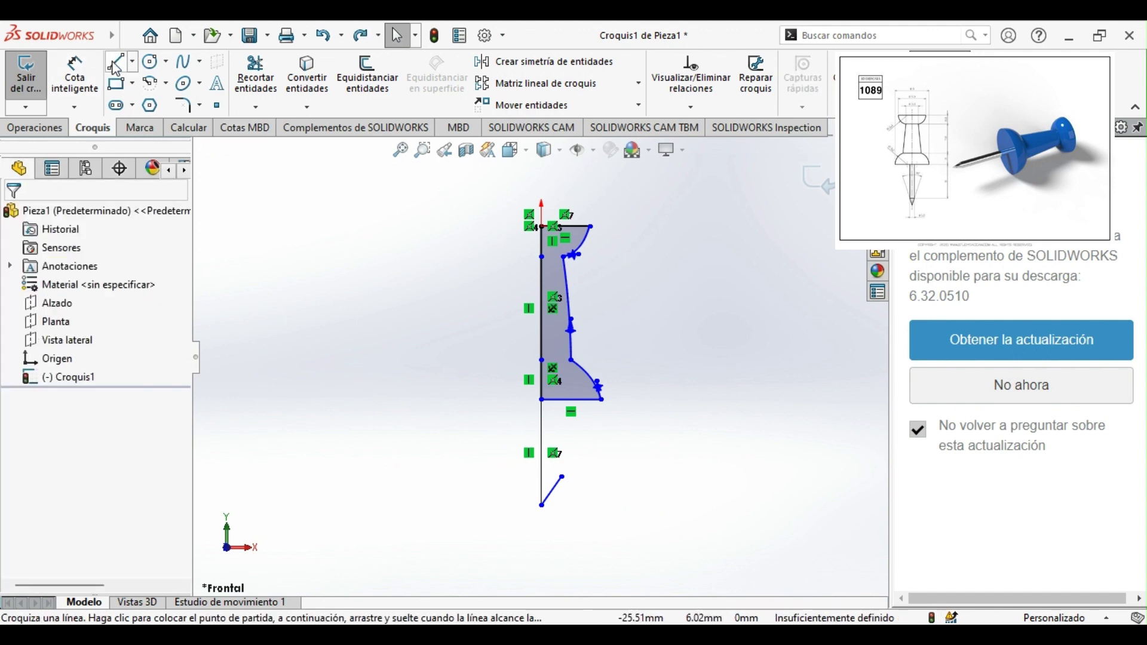
{"action": "left_click", "coordinate": [115, 64]}
{"action": "scroll", "coordinate": [556, 412], "scroll_direction": "down", "scroll_amount": 6}
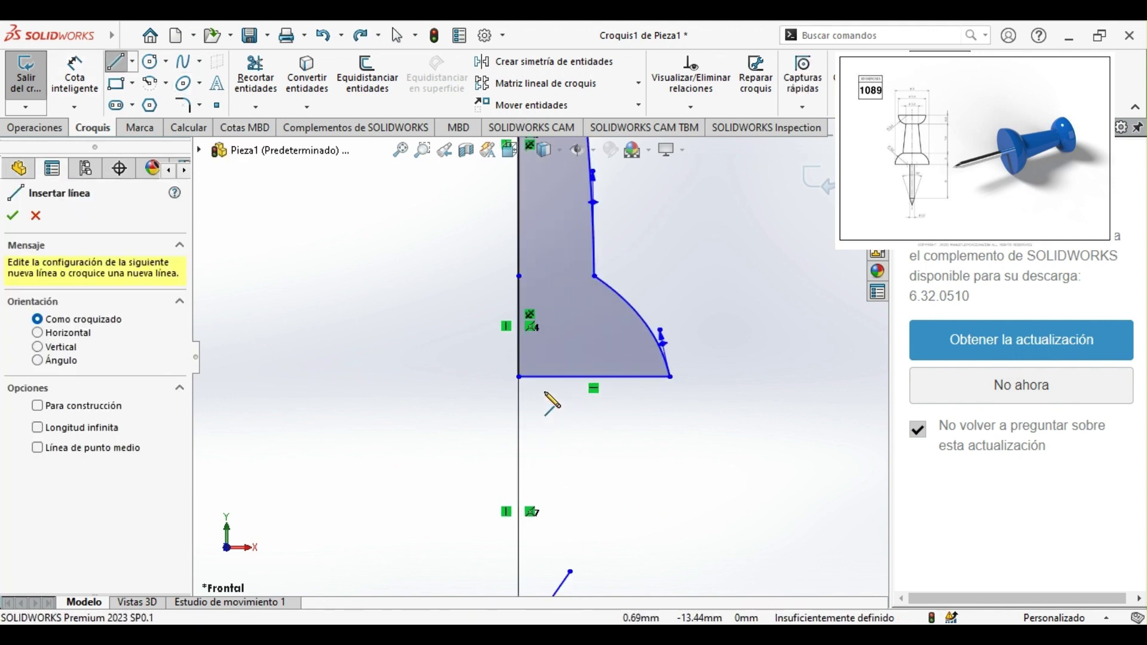
{"action": "left_click", "coordinate": [519, 363]}
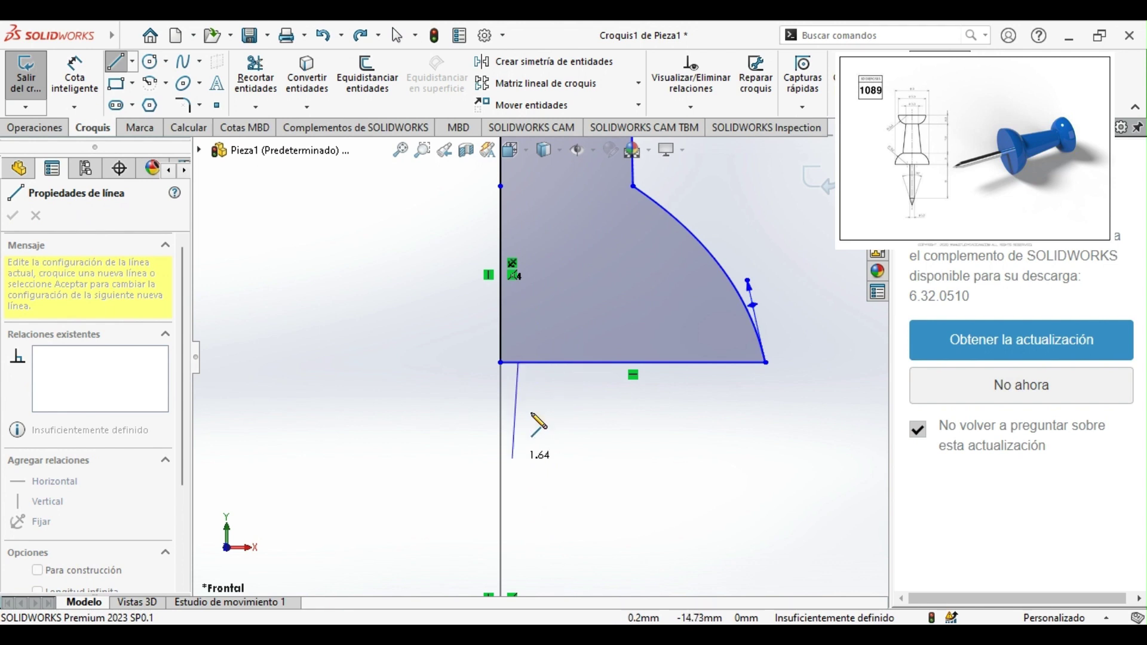
{"action": "scroll", "coordinate": [524, 472], "scroll_direction": "up", "scroll_amount": 5}
{"action": "left_click", "coordinate": [525, 544]}
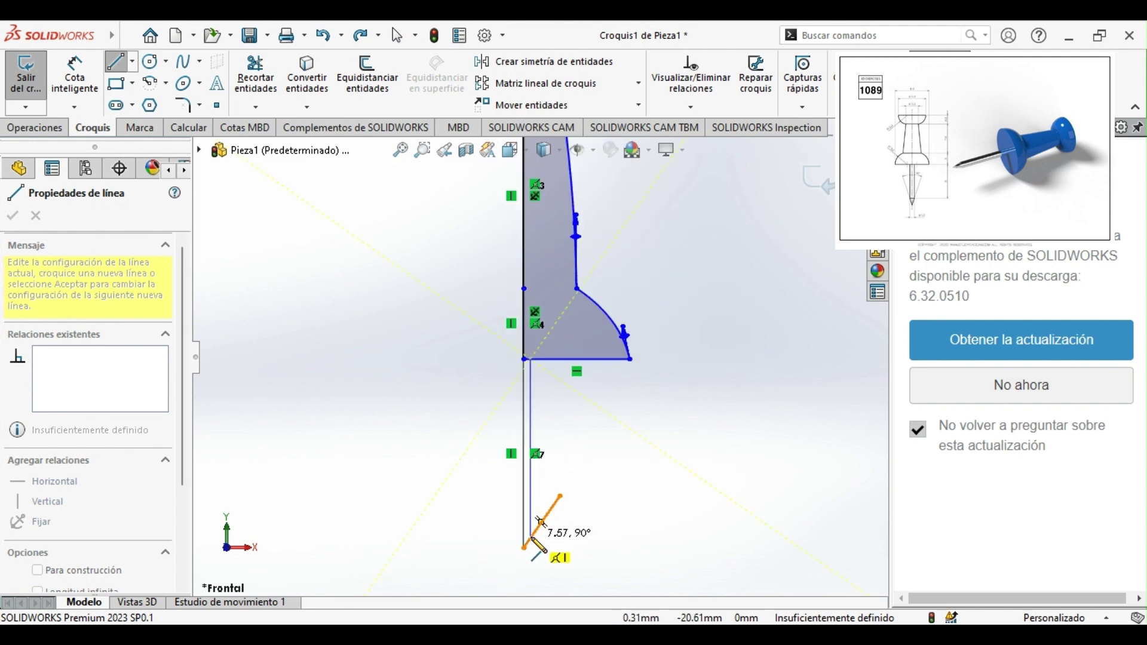
{"action": "left_click", "coordinate": [531, 538]}
{"action": "key", "text": "Escape"}
- Trim the part of the slanted tip line that extends beyond the needle's outer side
{"action": "left_click", "coordinate": [257, 77]}
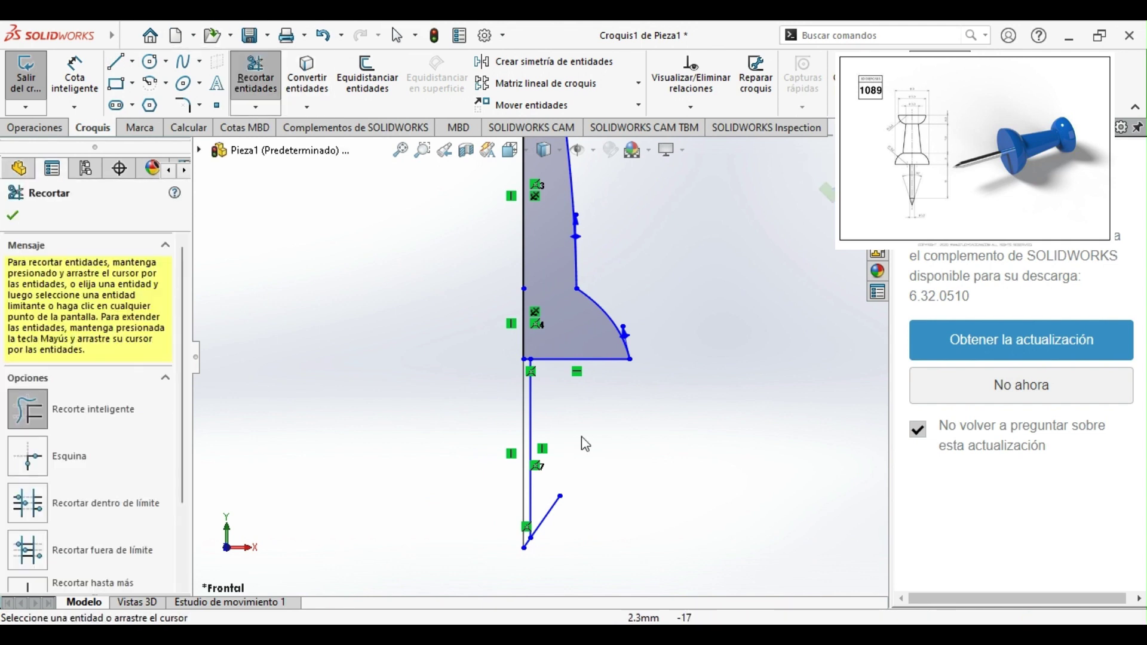
{"action": "left_click_drag", "start_coordinate": [563, 492], "coordinate": [565, 540]}
{"action": "scroll", "coordinate": [535, 358], "scroll_direction": "down", "scroll_amount": 3}
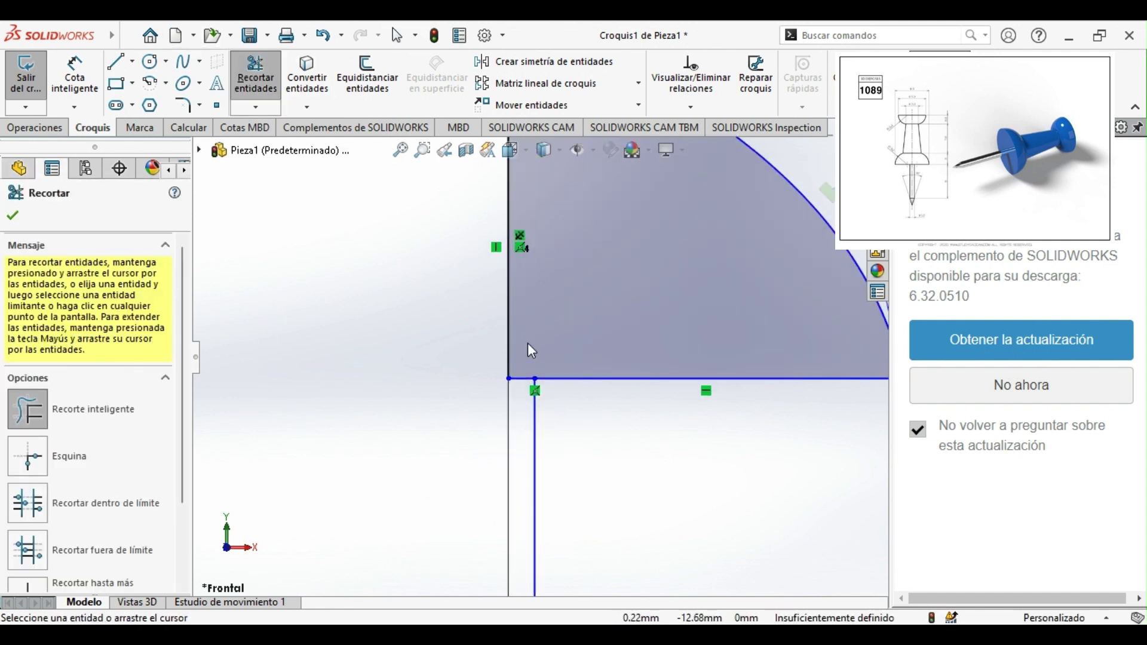
{"action": "scroll", "coordinate": [531, 407], "scroll_direction": "up", "scroll_amount": 6}
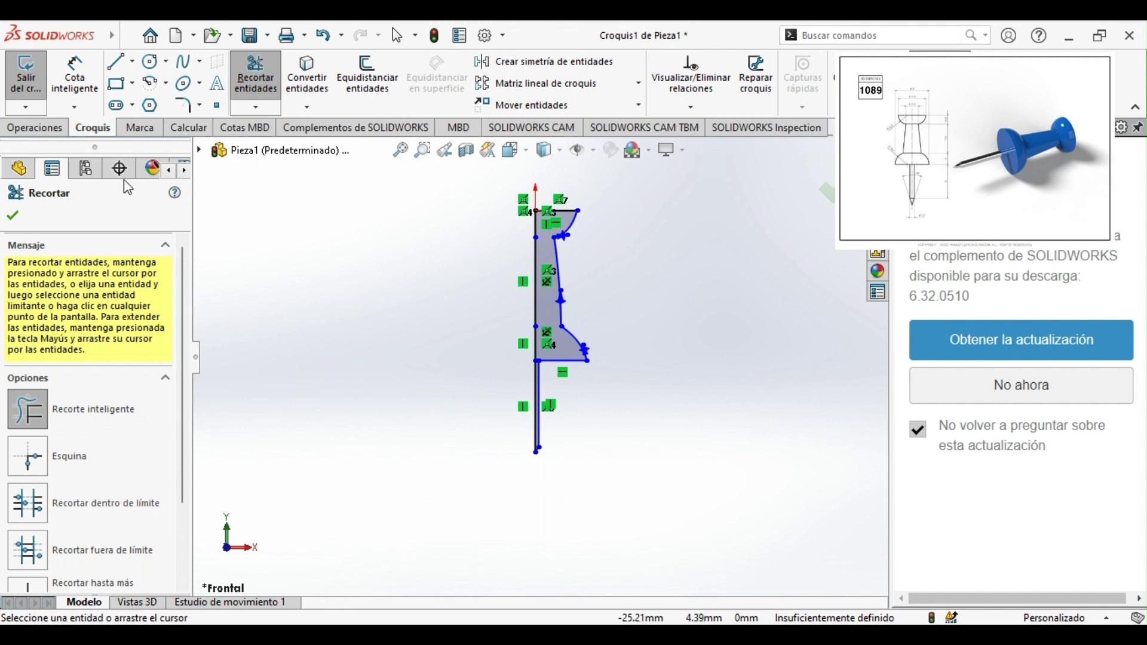
{"action": "left_click", "coordinate": [13, 216]}
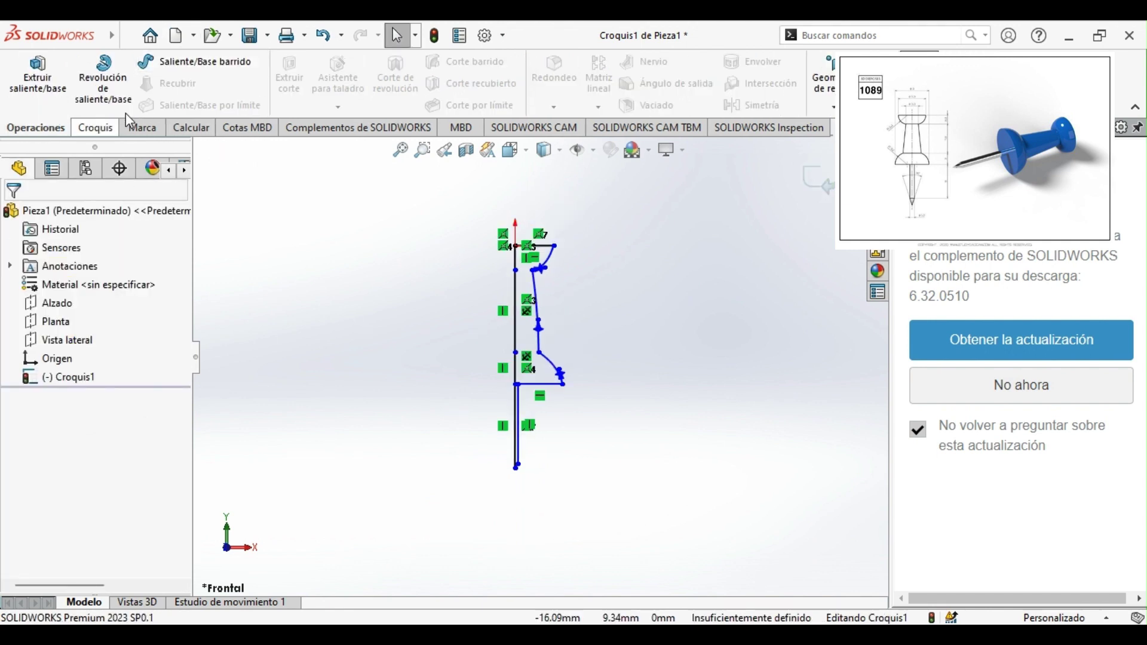
- Draw a vertical construction line about 29.3 mm long along the profile's axis, extending beyond both ends
{"action": "left_click", "coordinate": [117, 61]}
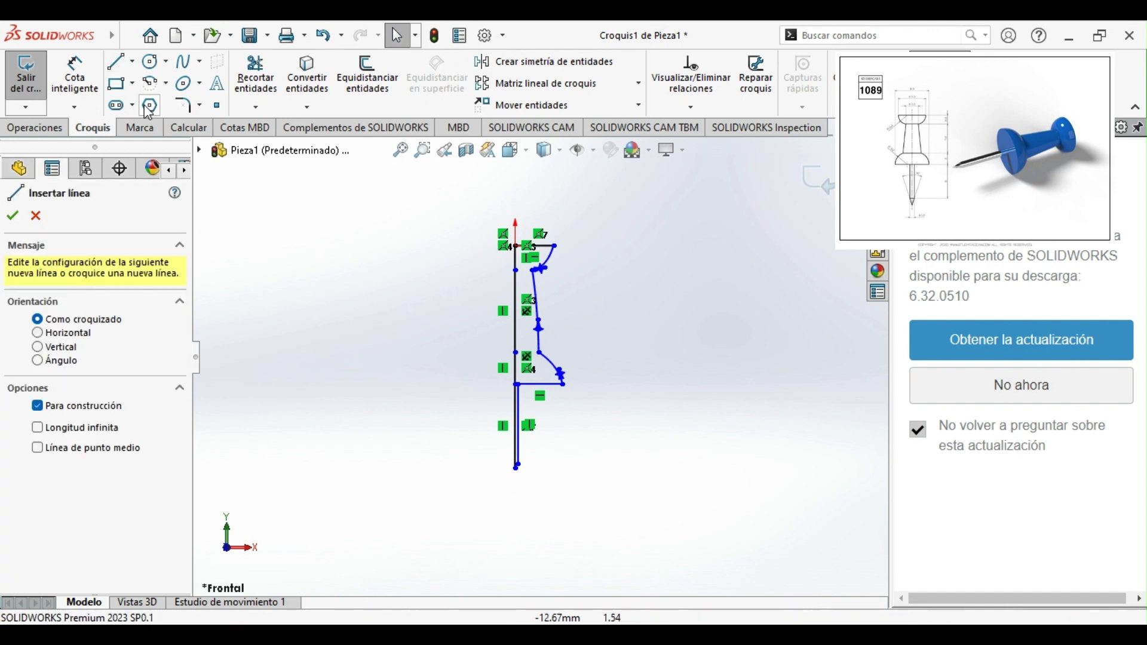
{"action": "left_click", "coordinate": [515, 208]}
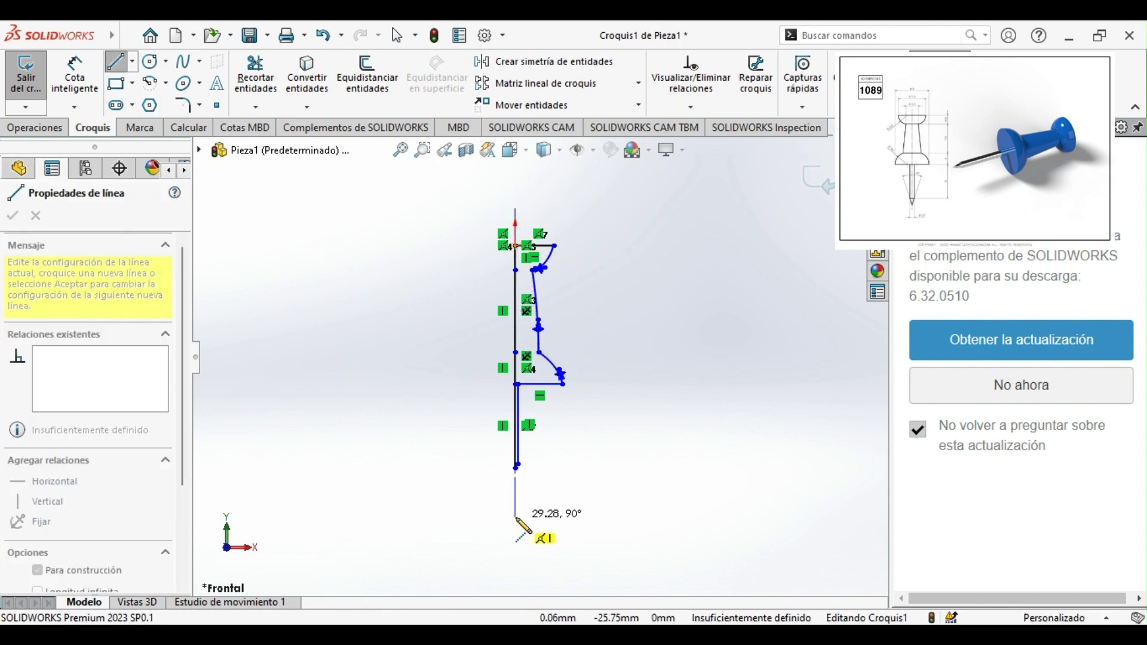
{"action": "left_click", "coordinate": [515, 517]}
{"action": "key", "text": "Escape"}
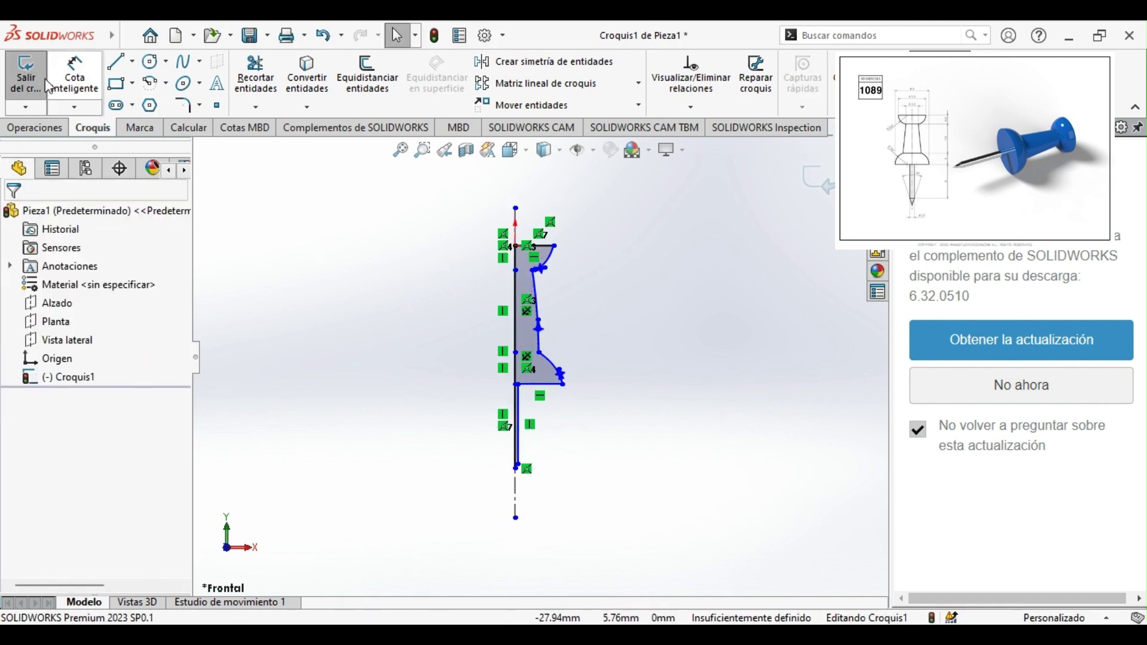
- Revolve the half profile 360° about the vertical construction line into a solid
{"action": "left_click", "coordinate": [60, 127]}
{"action": "left_click", "coordinate": [104, 78]}
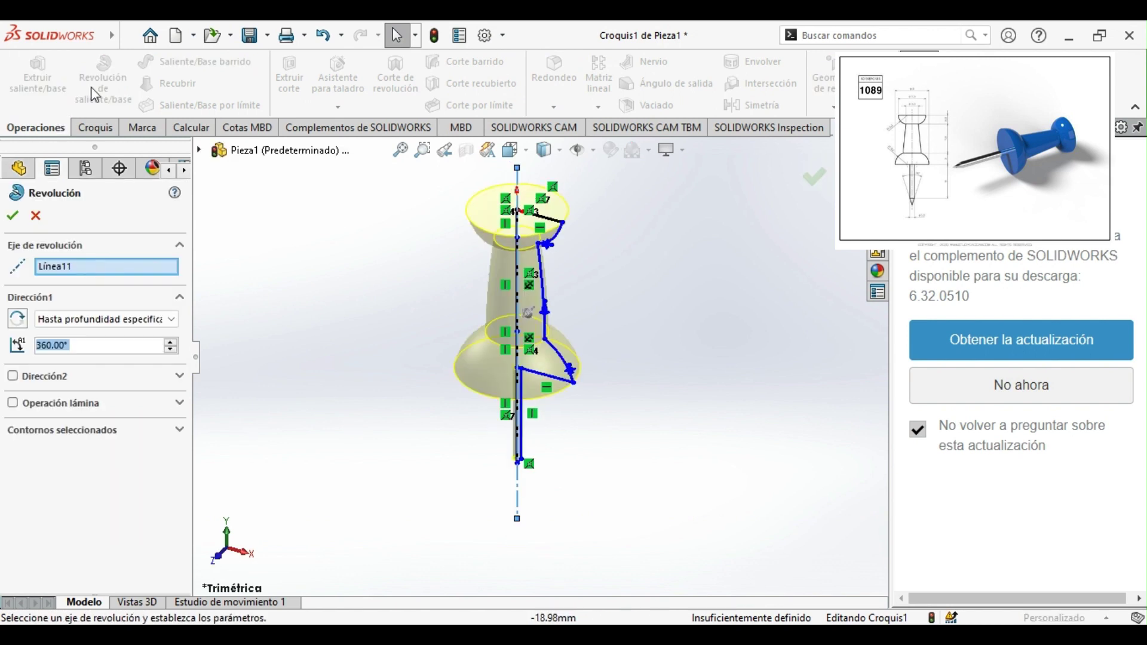
{"action": "left_click", "coordinate": [14, 214]}
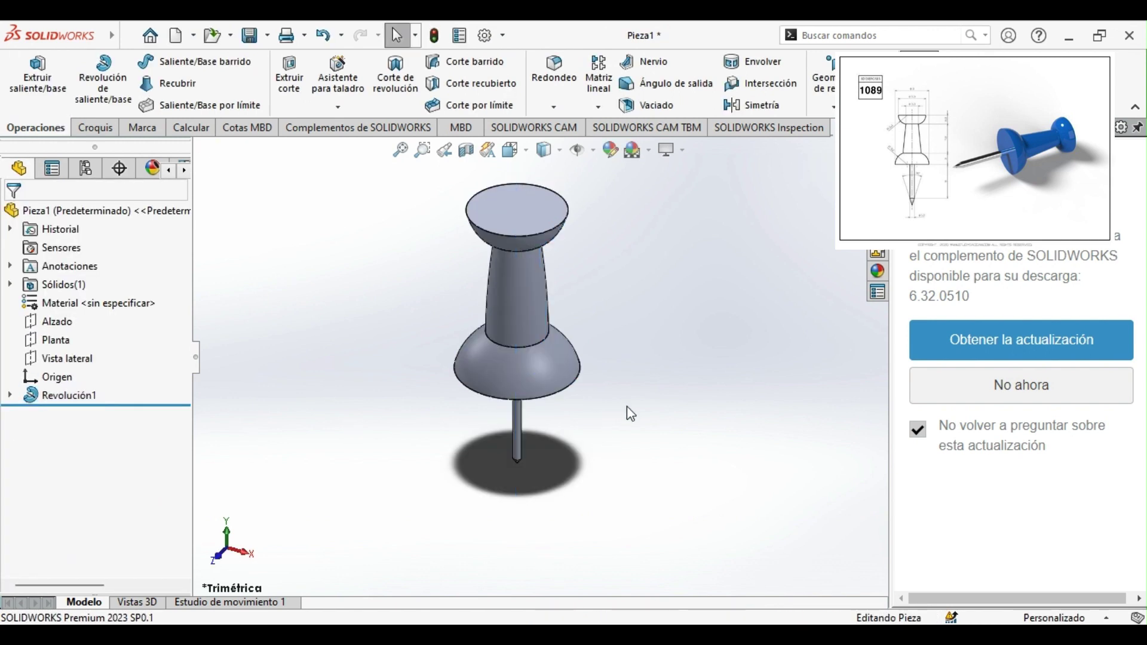
- Open the appearance settings for the whole part and list the Aerosol paint appearances
{"action": "middle_click_drag", "start_coordinate": [628, 409], "coordinate": [565, 310]}
{"action": "scroll", "coordinate": [614, 341], "scroll_direction": "down", "scroll_amount": 3}
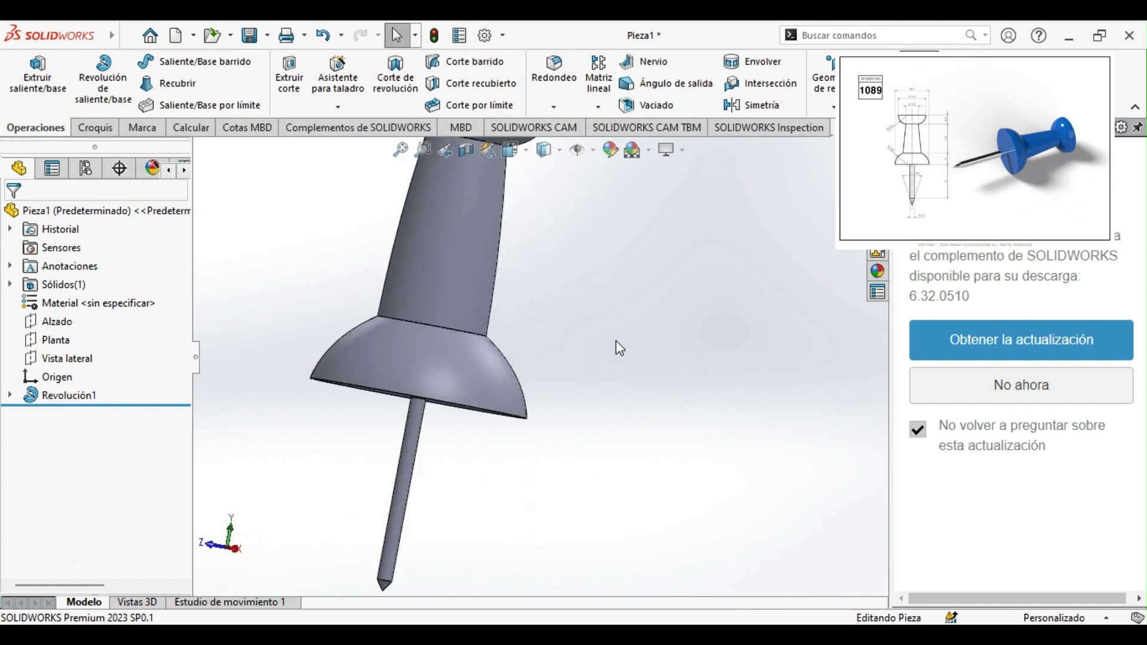
{"action": "scroll", "coordinate": [619, 349], "scroll_direction": "up", "scroll_amount": 6}
{"action": "middle_click_drag", "start_coordinate": [617, 357], "coordinate": [635, 445]}
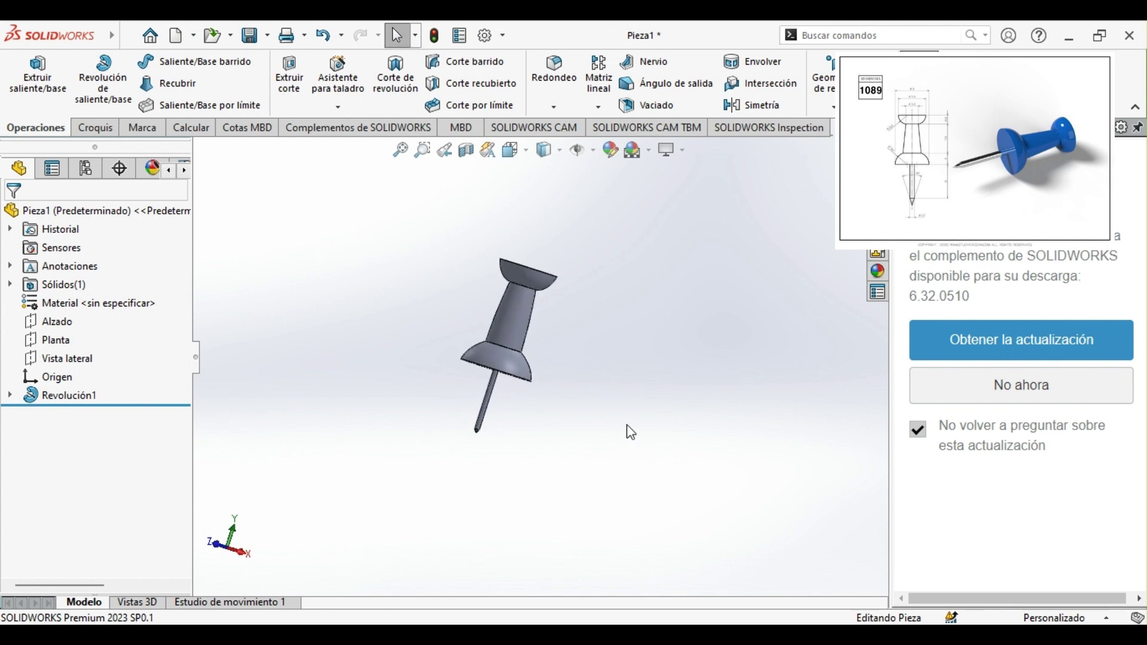
{"action": "middle_click_drag", "start_coordinate": [615, 410], "coordinate": [630, 383]}
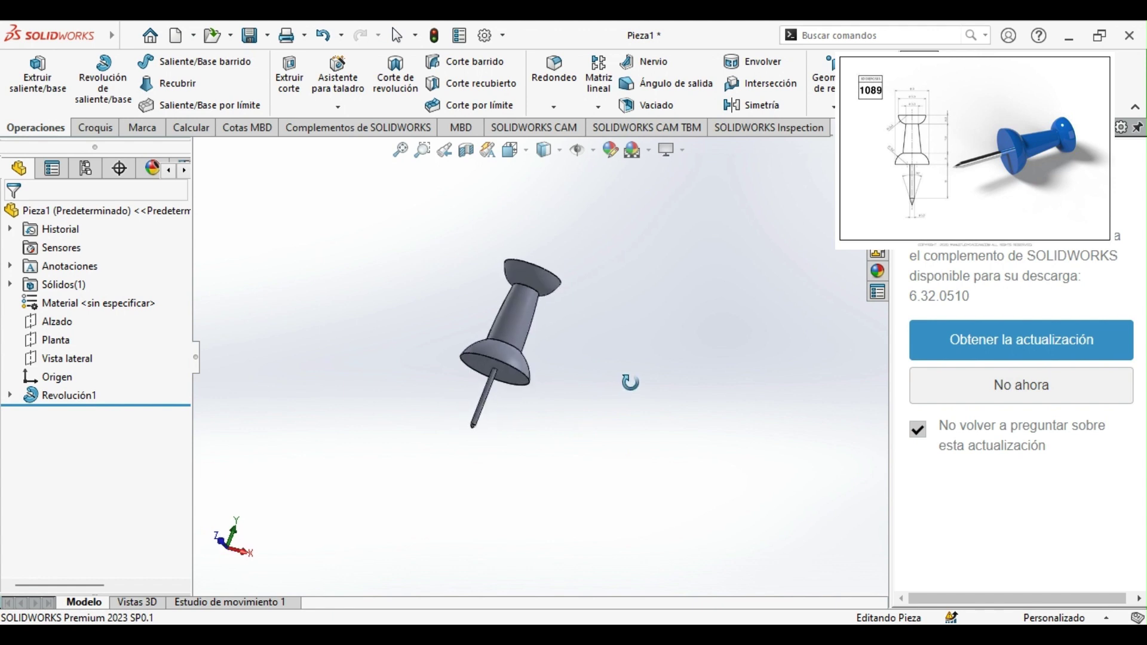
{"action": "left_click", "coordinate": [623, 154]}
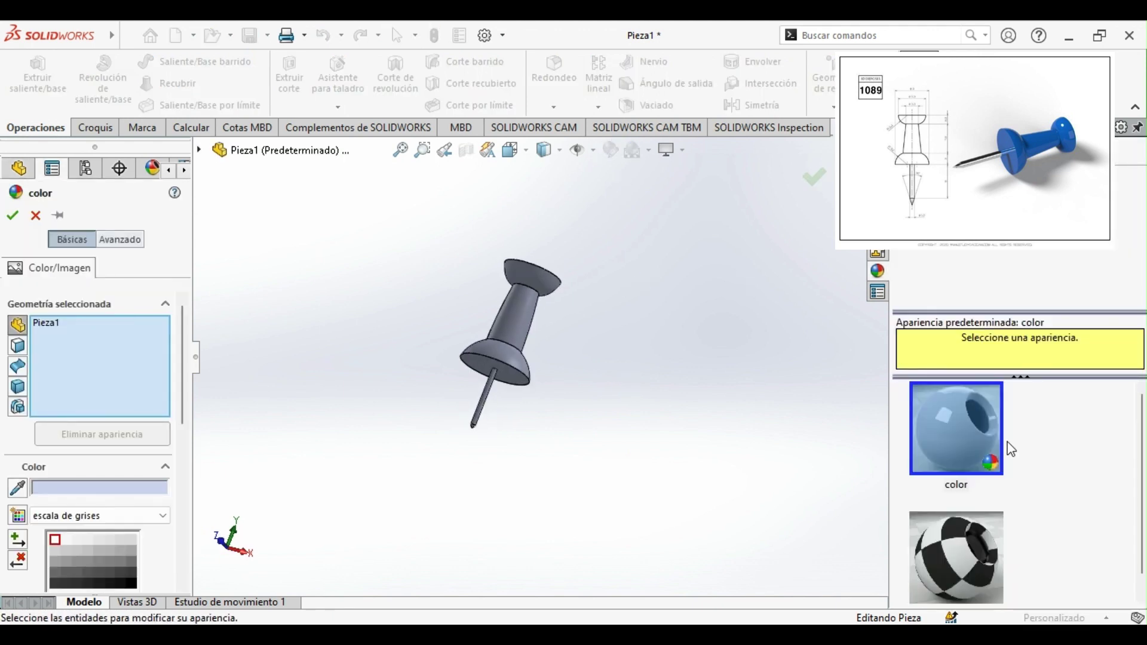
{"action": "scroll", "coordinate": [1102, 444], "scroll_direction": "down", "scroll_amount": 1}
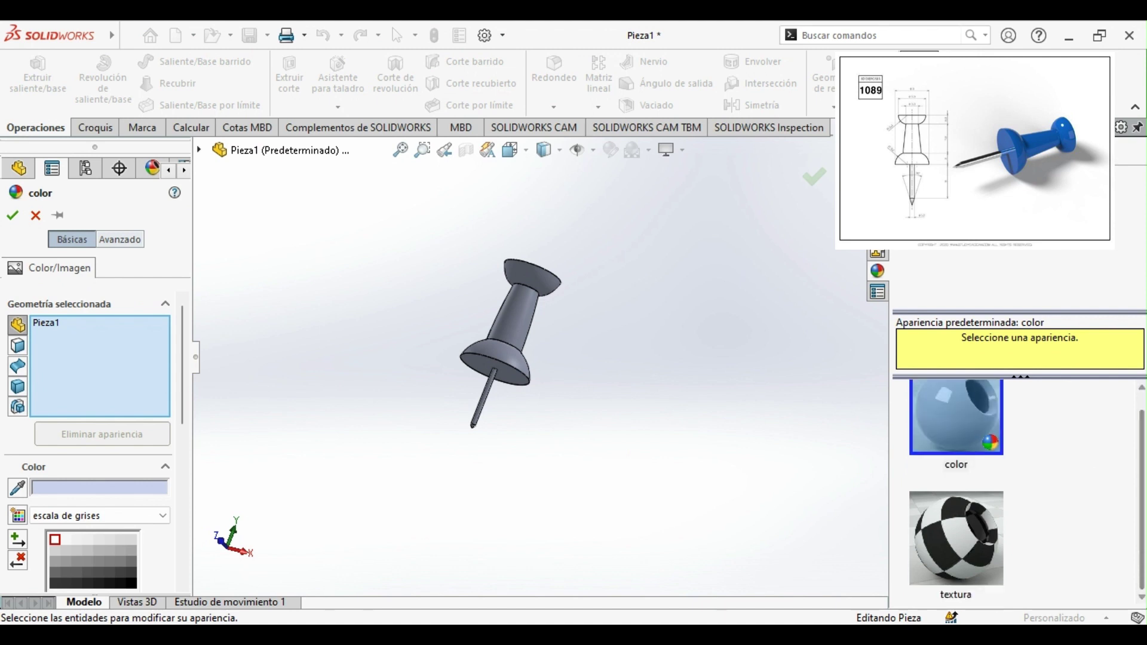
{"action": "left_click", "coordinate": [922, 236]}
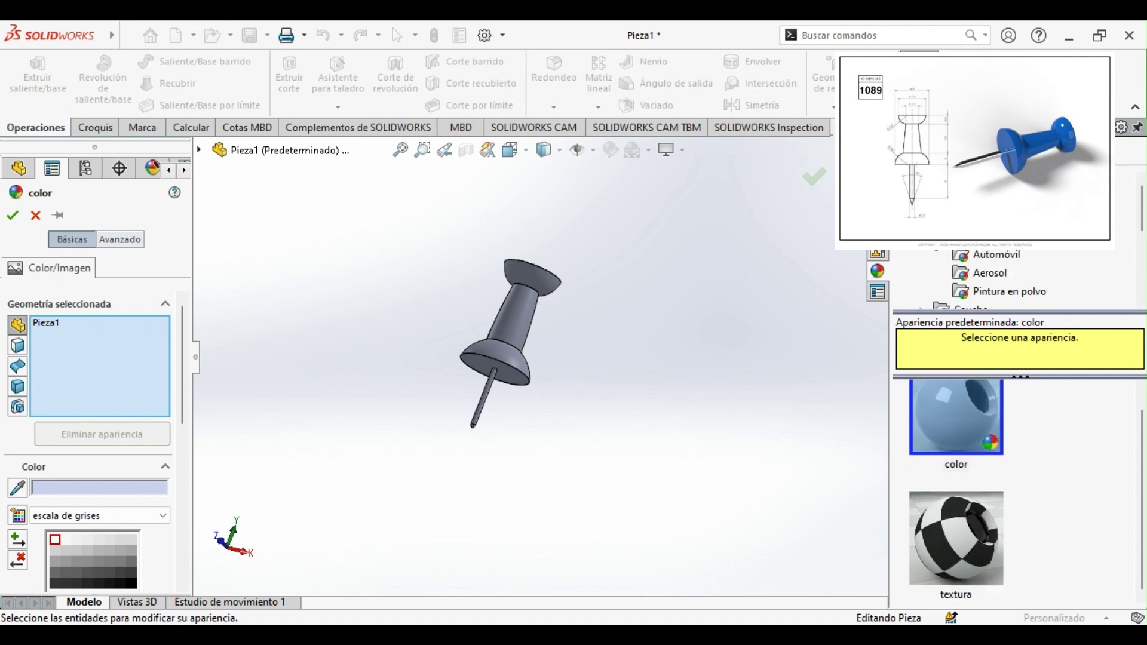
{"action": "left_click", "coordinate": [981, 273]}
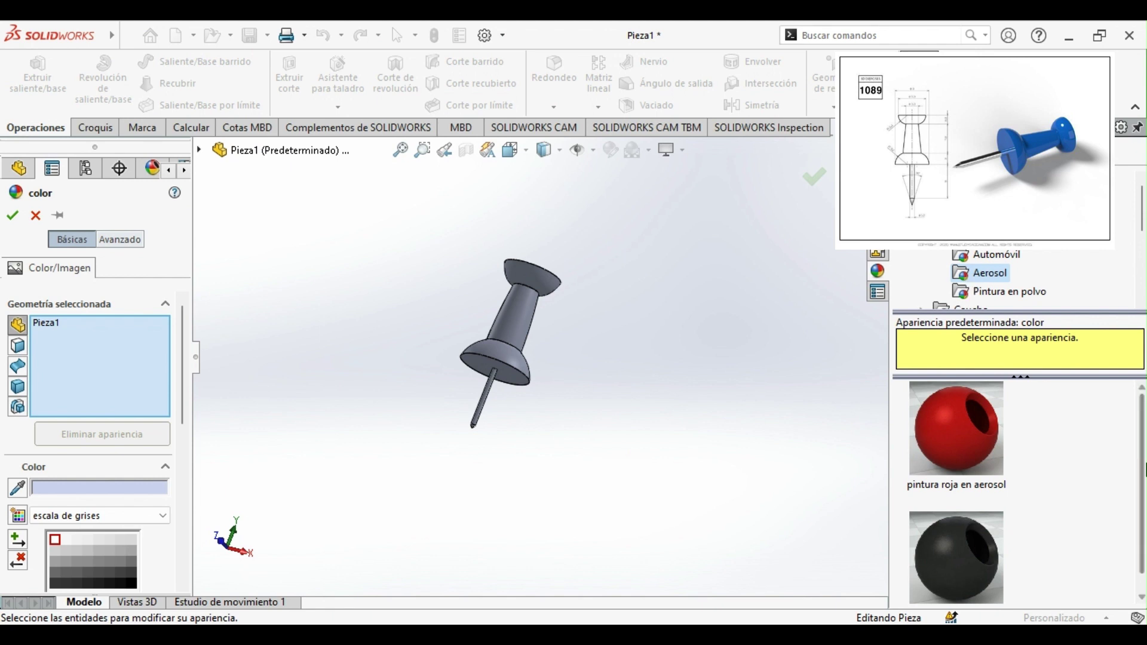
- Try the red aerosol paint on the whole part and replace it with the black aerosol paint
{"action": "left_click", "coordinate": [561, 323]}
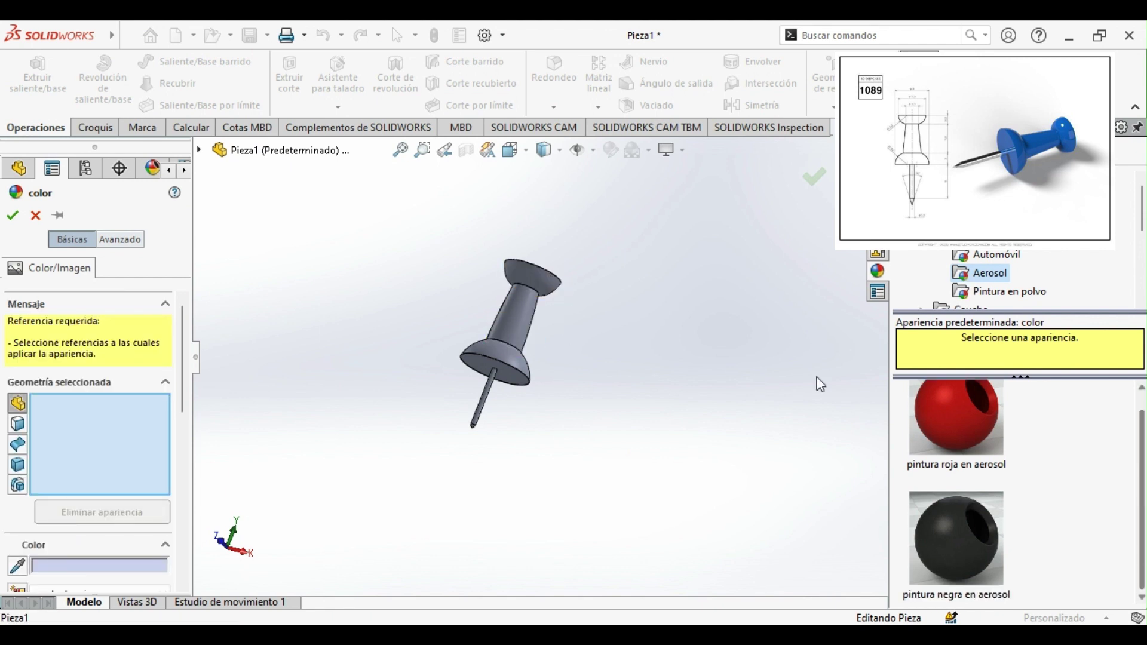
{"action": "left_click", "coordinate": [964, 415]}
{"action": "left_click", "coordinate": [548, 294]}
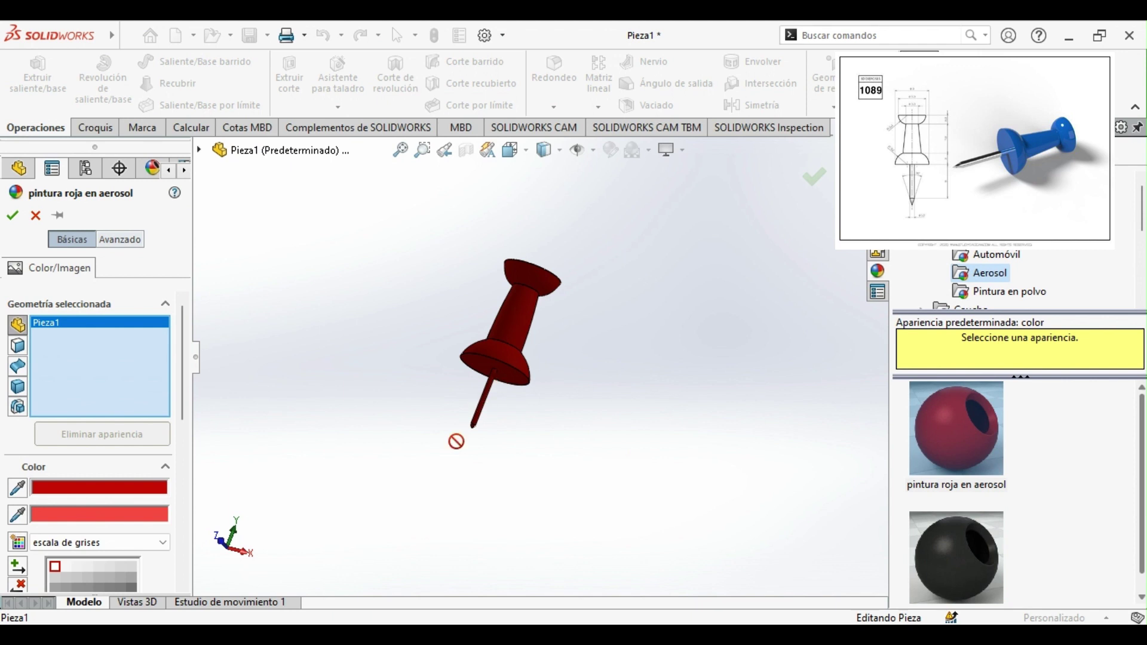
{"action": "left_click", "coordinate": [977, 543]}
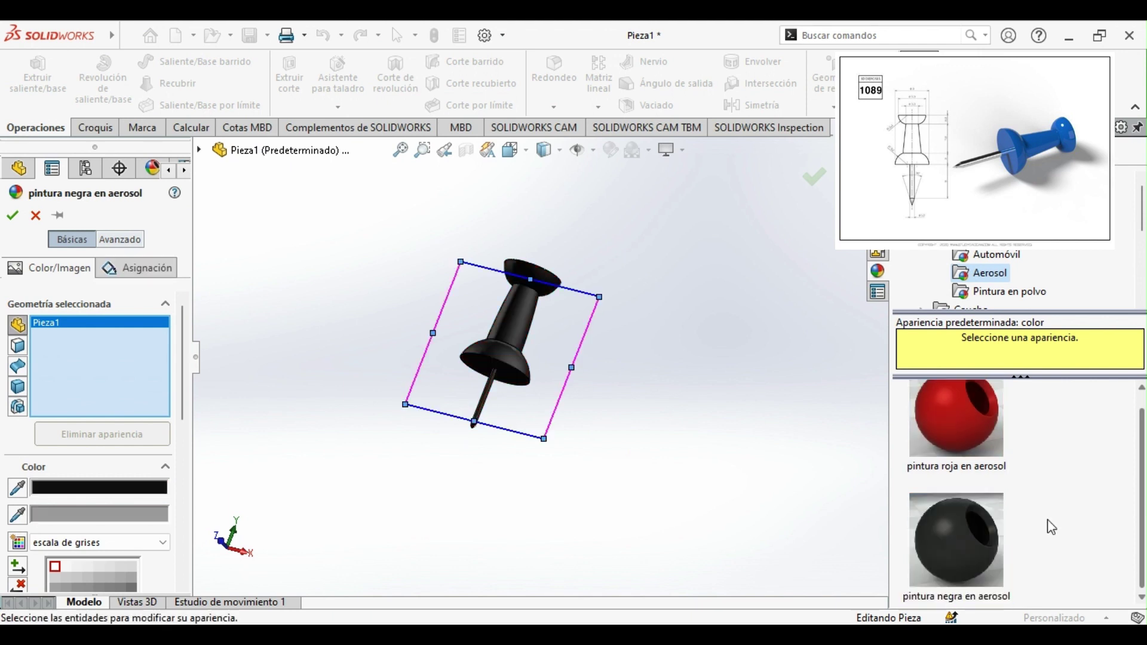